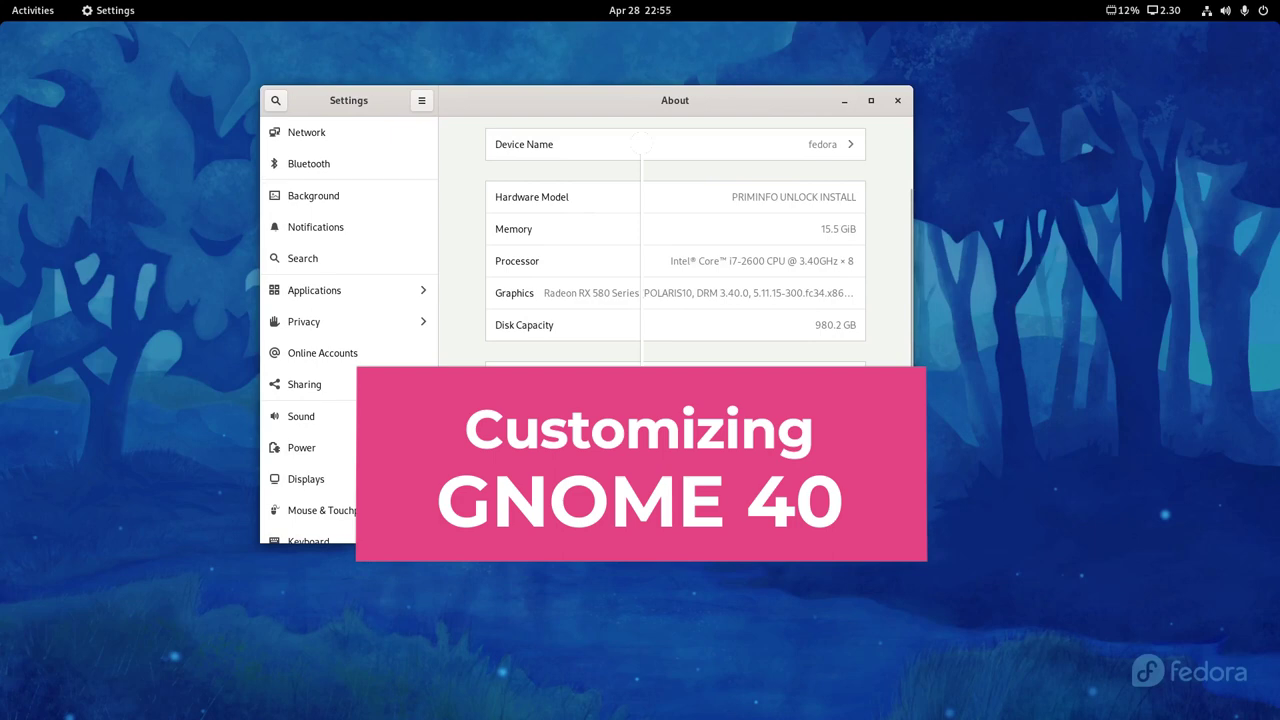
- Check the OS name and GNOME version on the About page, and close Settings
{"action": "triple_click", "coordinate": [787, 377]}
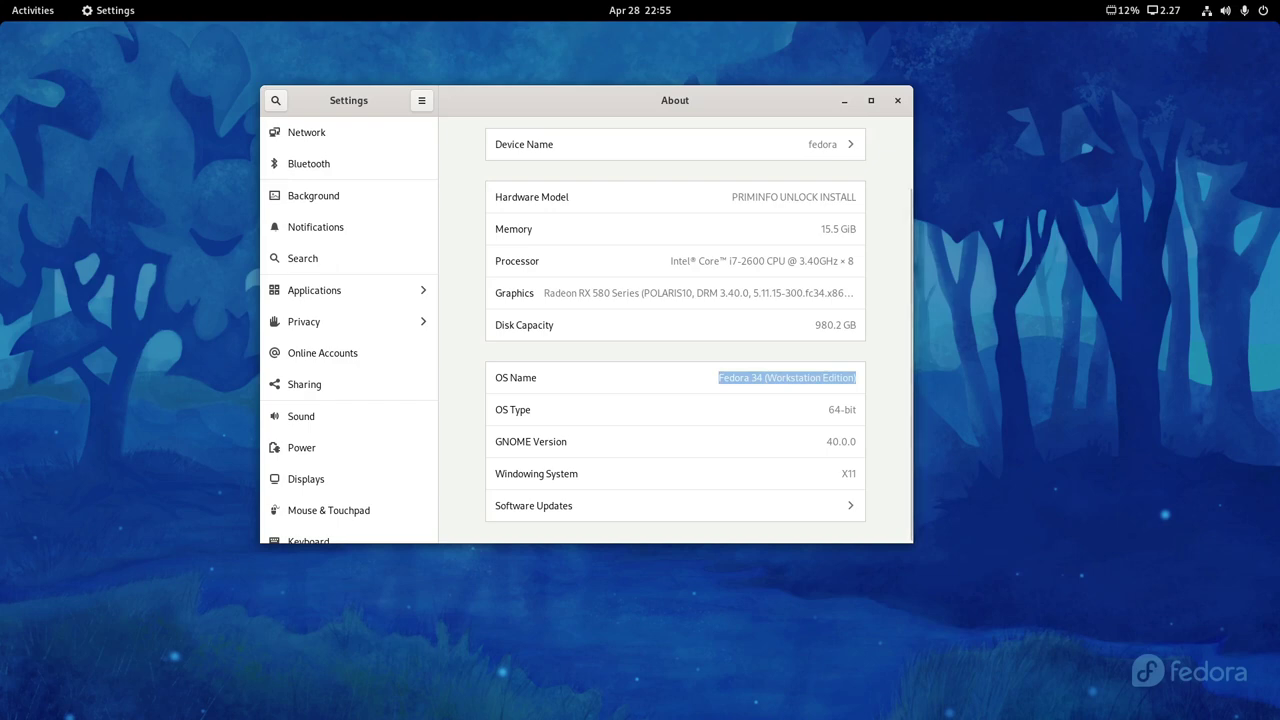
{"action": "triple_click", "coordinate": [827, 441]}
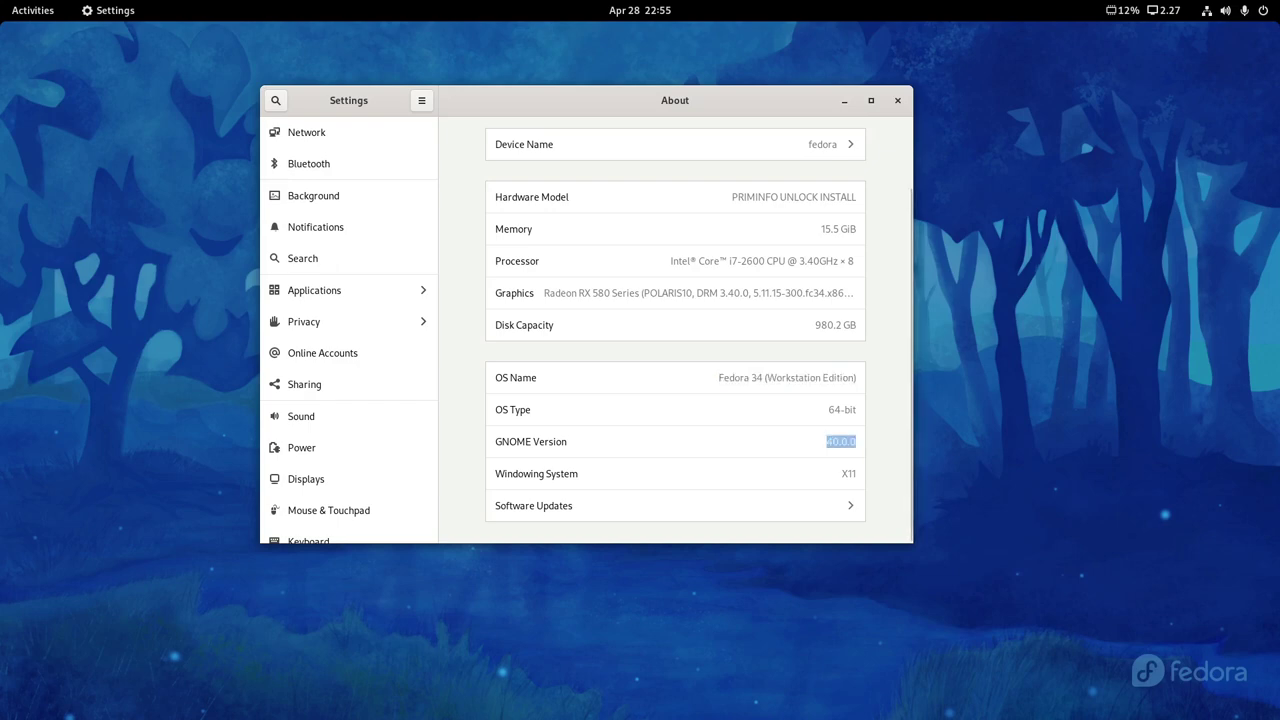
{"action": "left_click", "coordinate": [897, 100]}
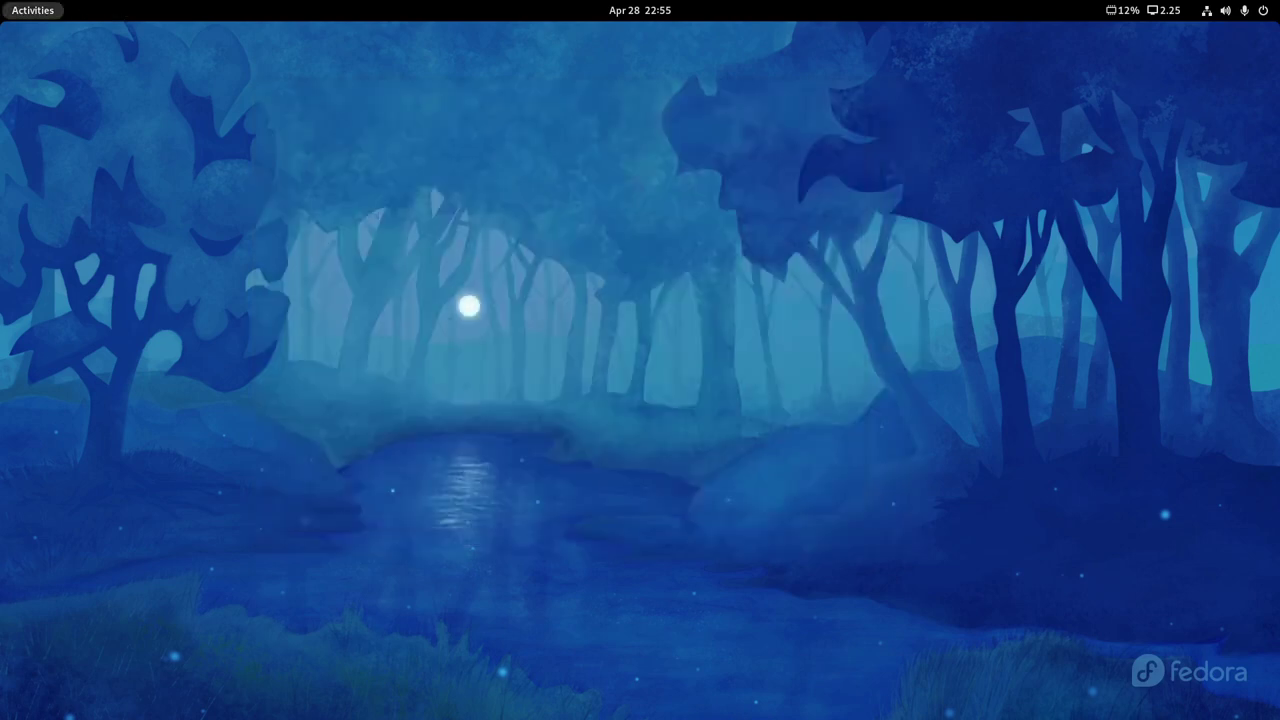
- Search the installed applications for "twea" and launch Tweaks
{"action": "left_click", "coordinate": [33, 10]}
{"action": "left_click", "coordinate": [776, 676]}
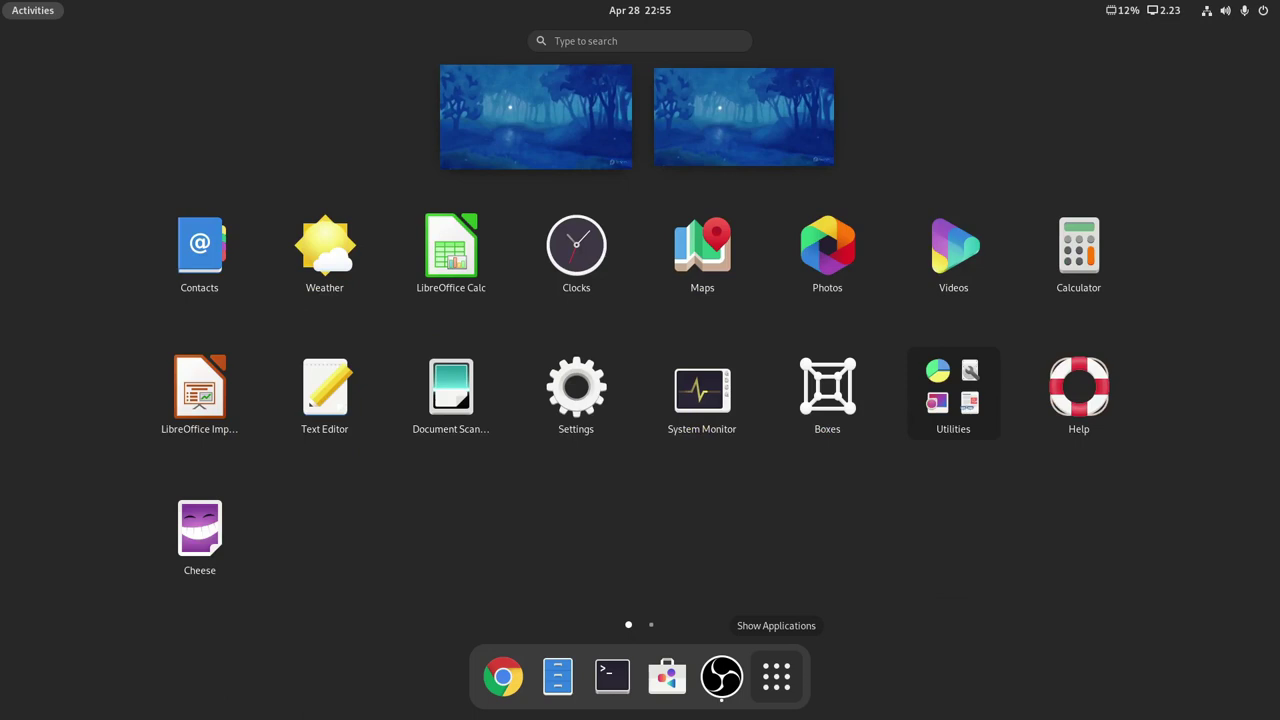
{"action": "left_click", "coordinate": [640, 41]}
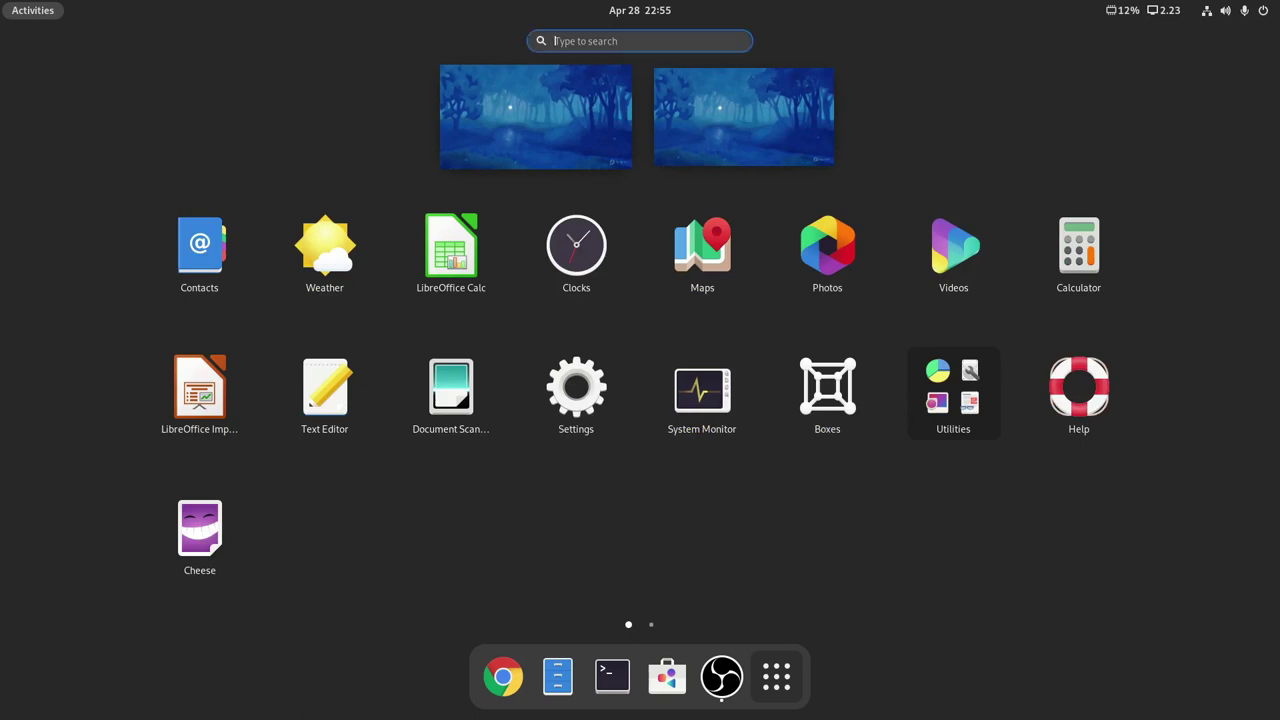
{"action": "type", "text": "twea"}
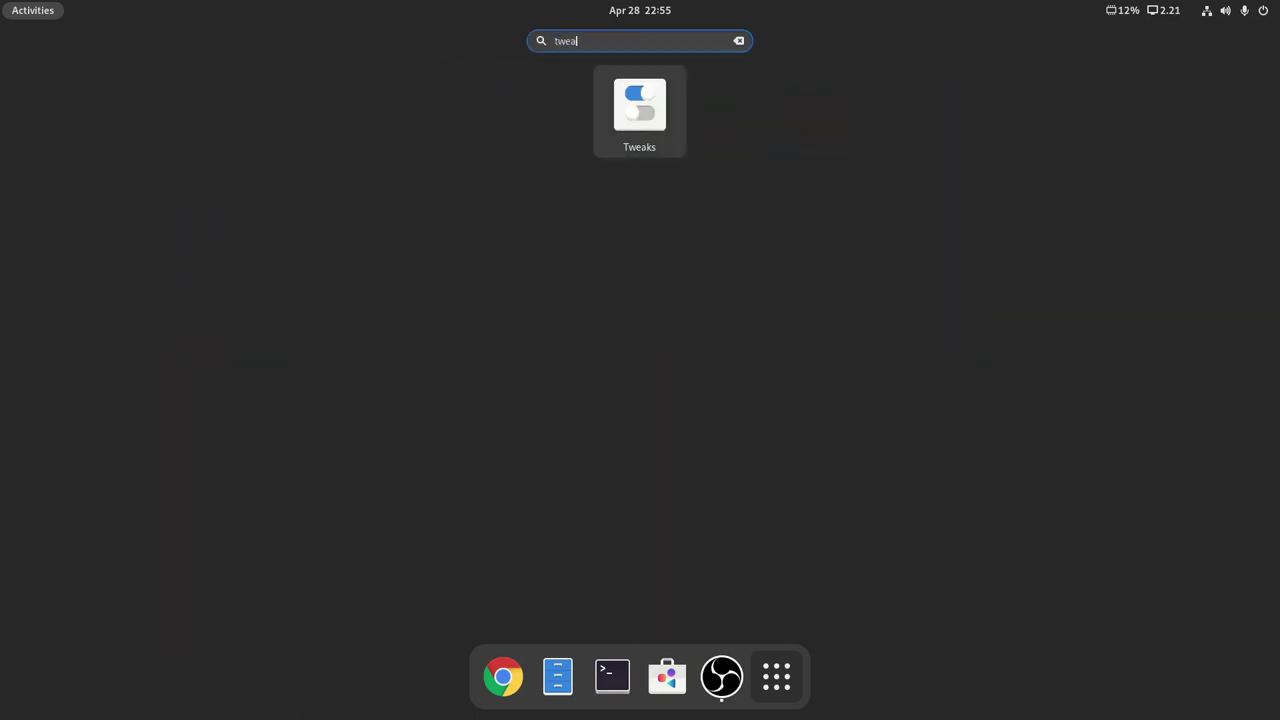
{"action": "key", "text": "Return"}
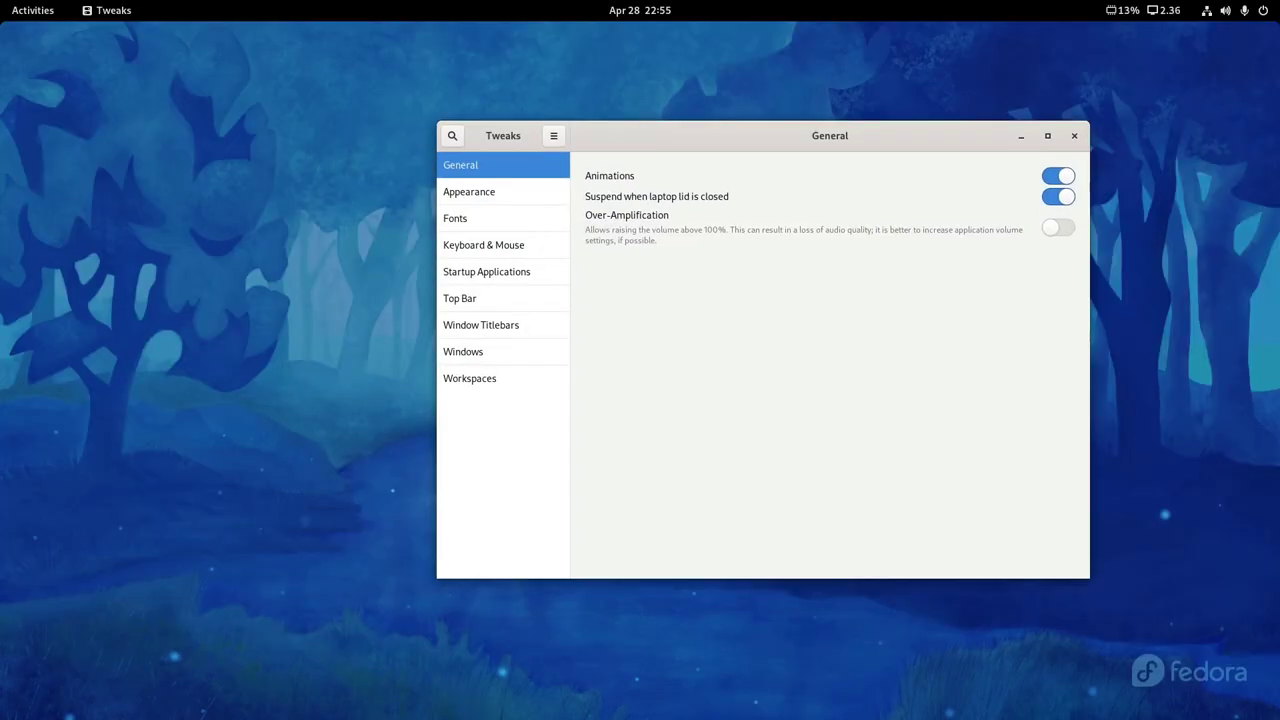
- Open a Files window and arrange it next to the Tweaks window, leaving Tweaks in front
{"action": "left_click", "coordinate": [33, 10]}
{"action": "left_click", "coordinate": [526, 676]}
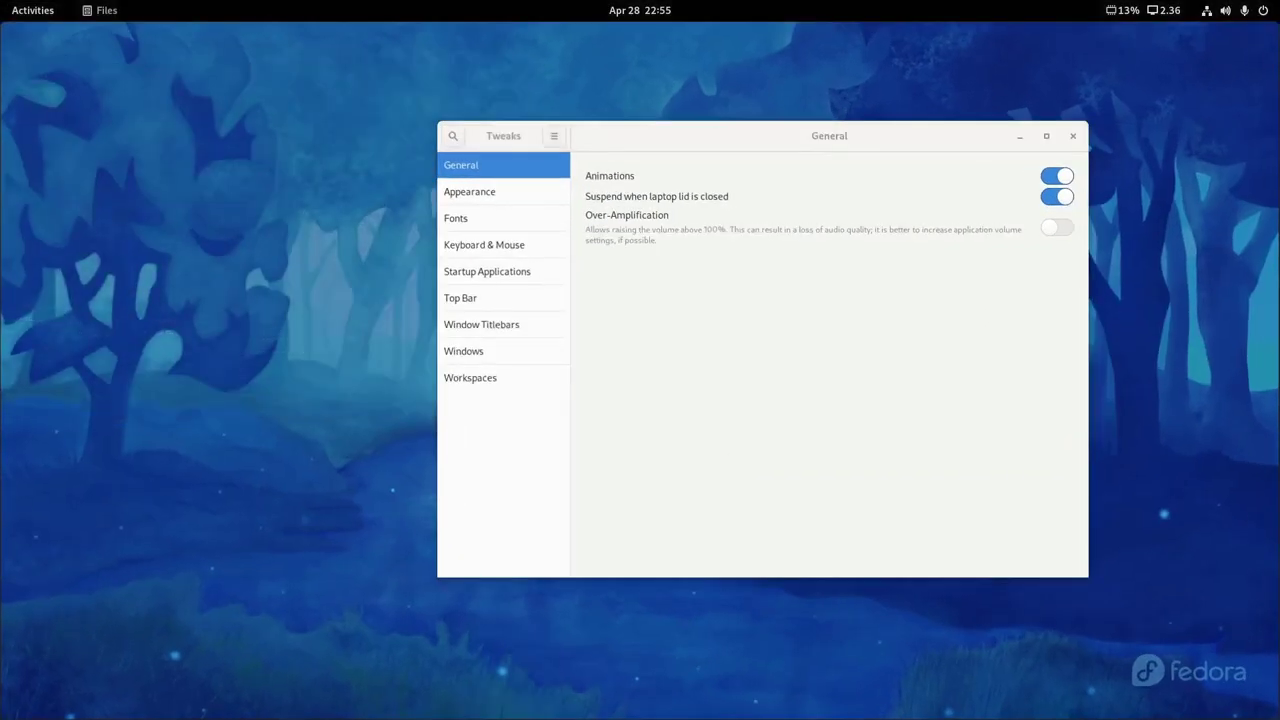
{"action": "key", "text": "alt+Tab"}
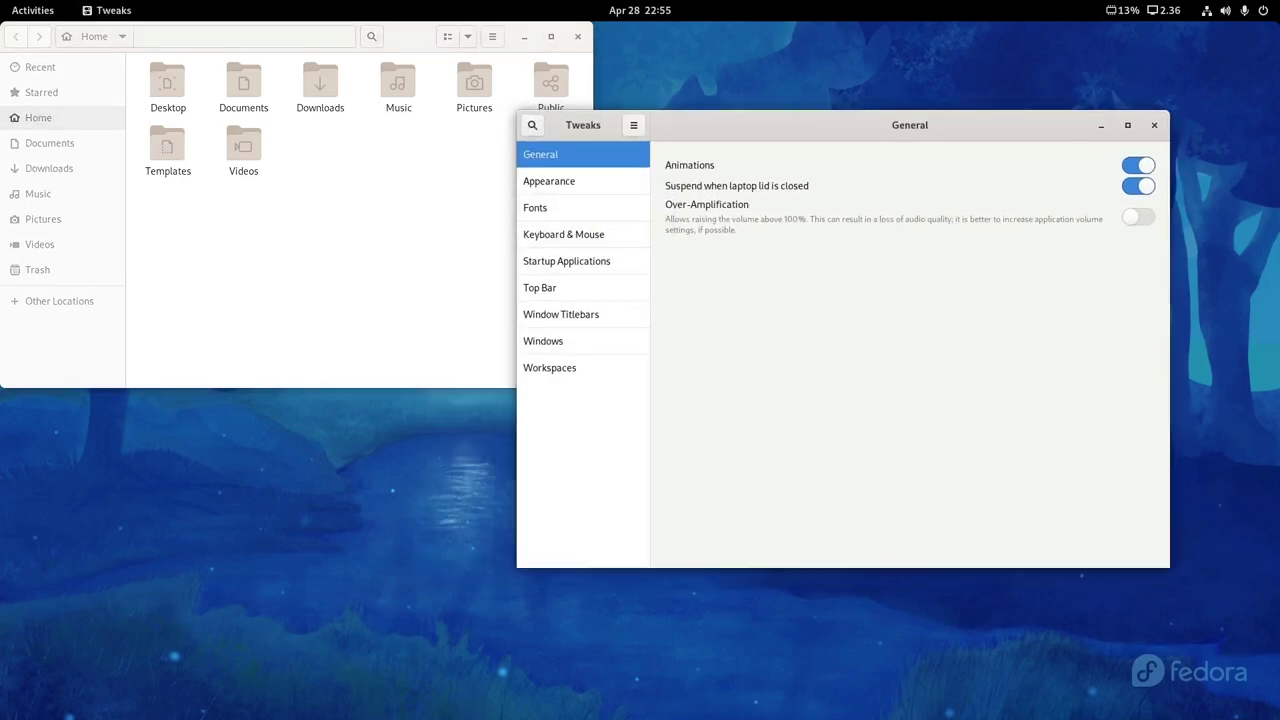
{"action": "key", "text": "alt+Tab"}
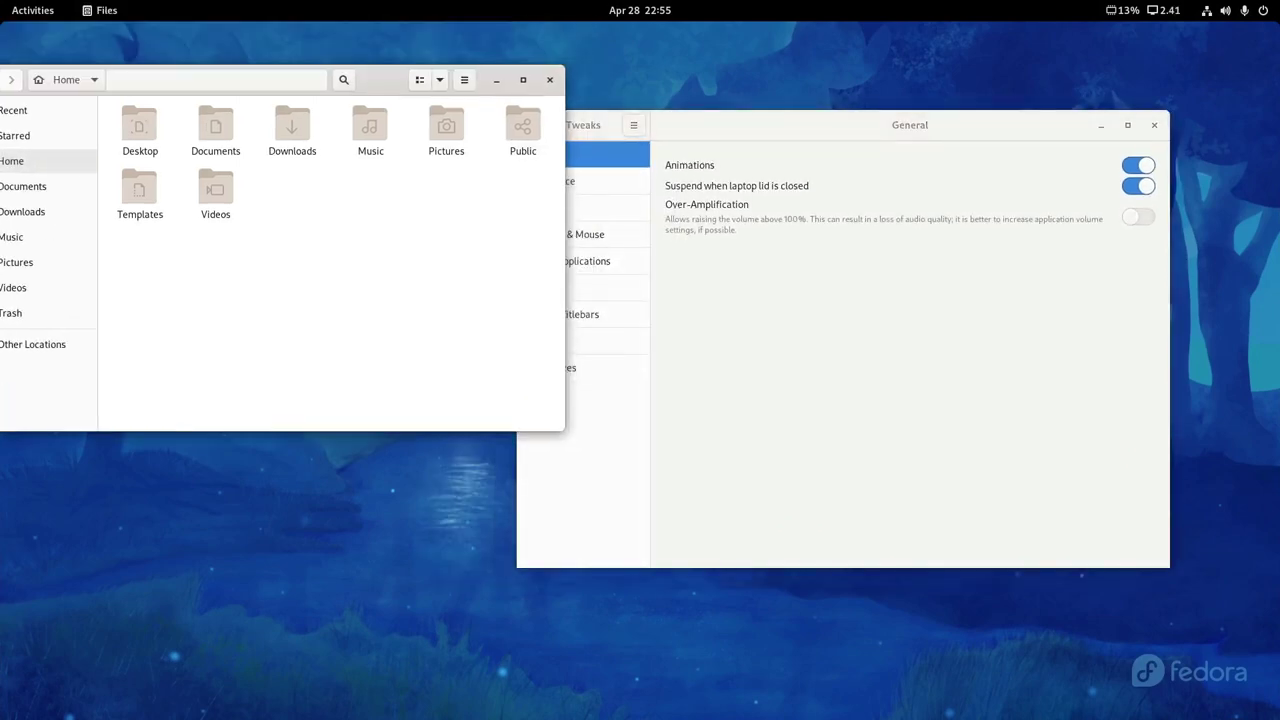
{"action": "key", "text": "alt+Tab"}
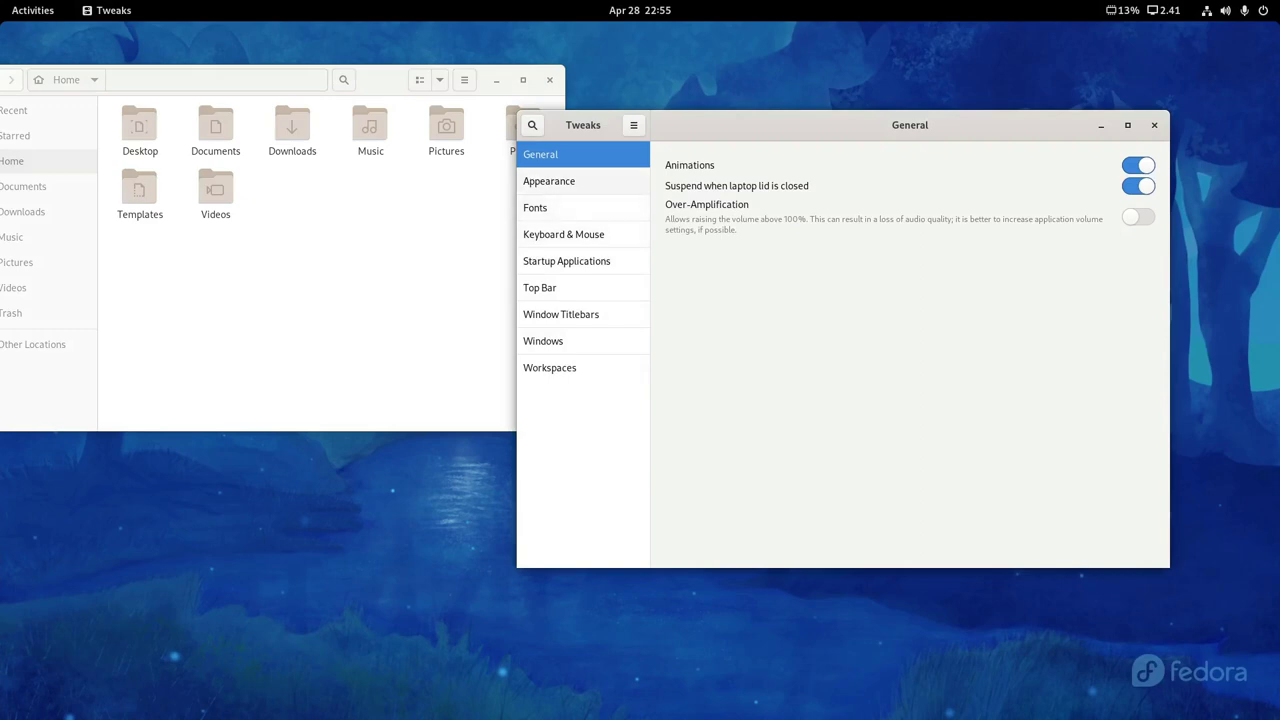
- Set the Applications theme to Mojave-light in the Appearance settings
{"action": "left_click", "coordinate": [549, 181]}
{"action": "left_click", "coordinate": [1100, 190]}
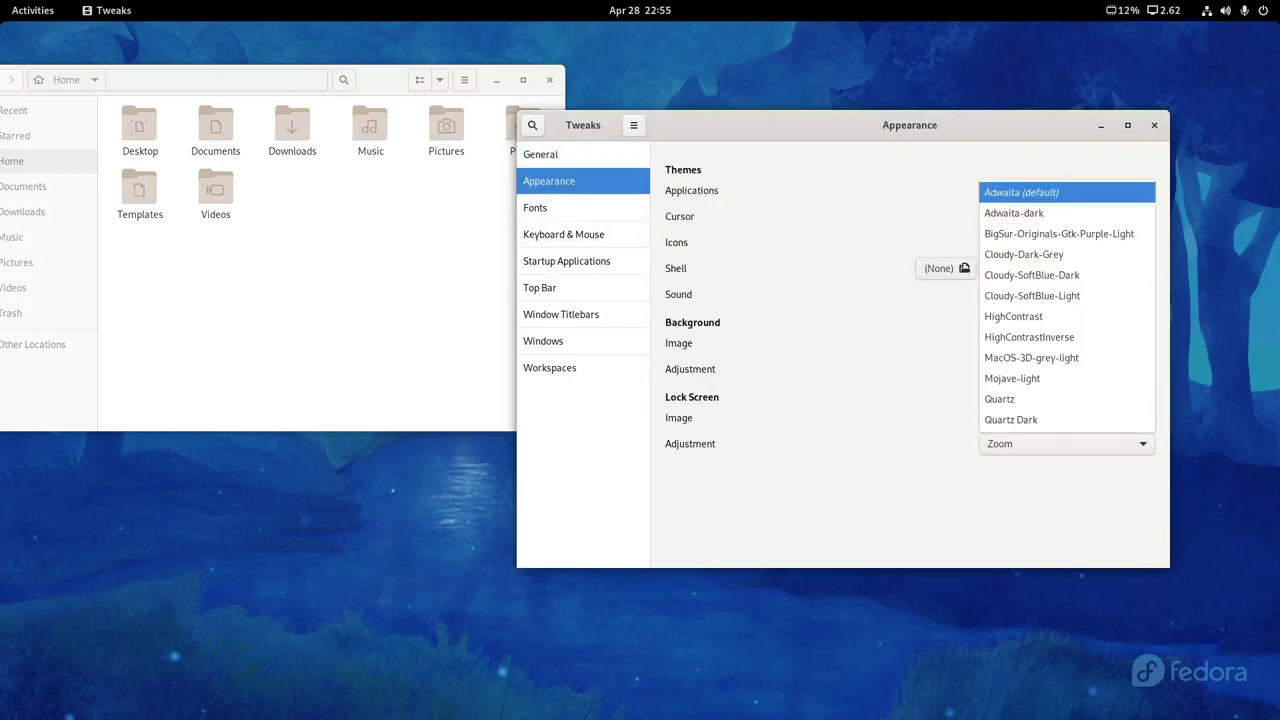
{"action": "key", "text": "Return"}
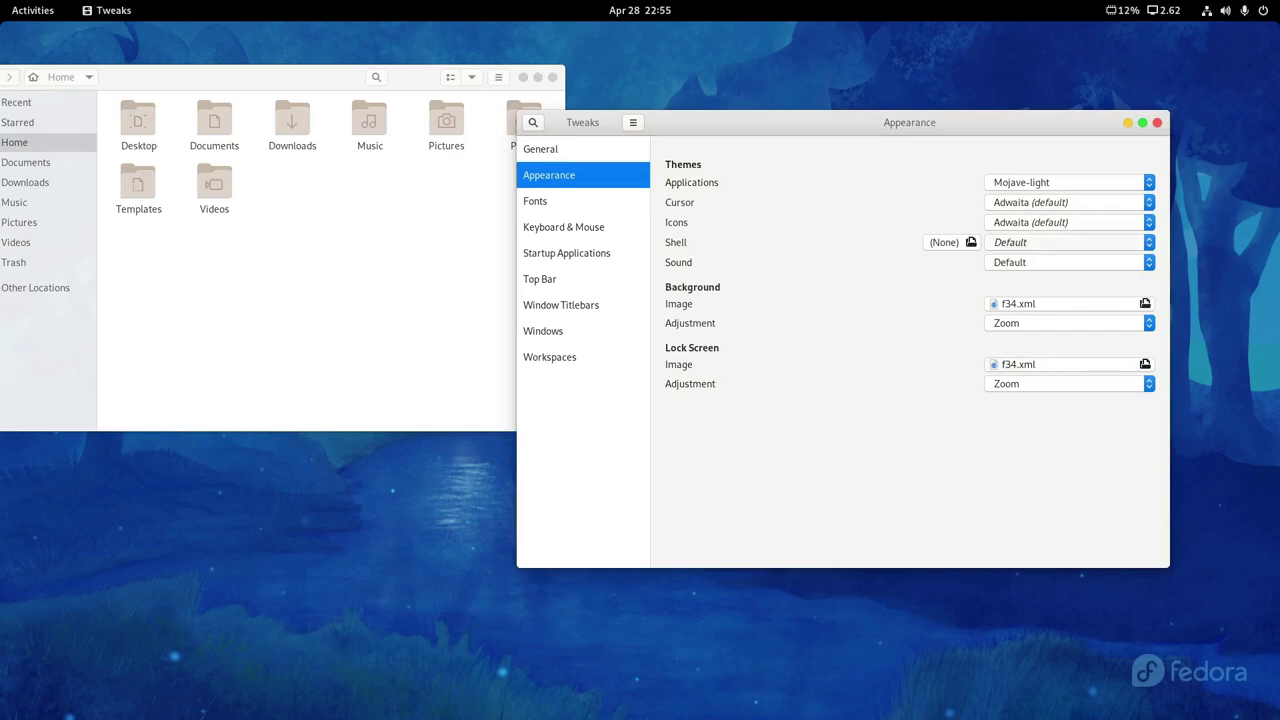
- Set the Shell theme to Mojave-light and check the styling of the Files and Tweaks windows
{"action": "key", "text": "space"}
{"action": "key", "text": "Down"}
{"action": "key", "text": "Down"}
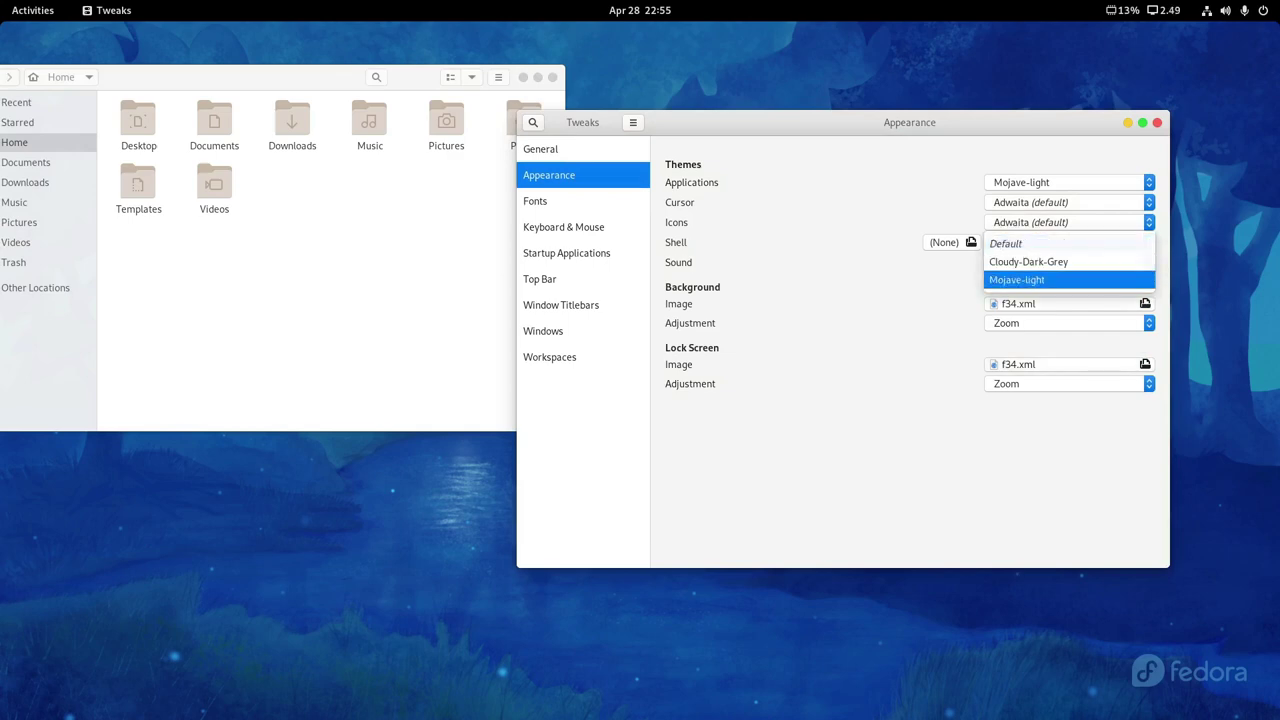
{"action": "key", "text": "Return"}
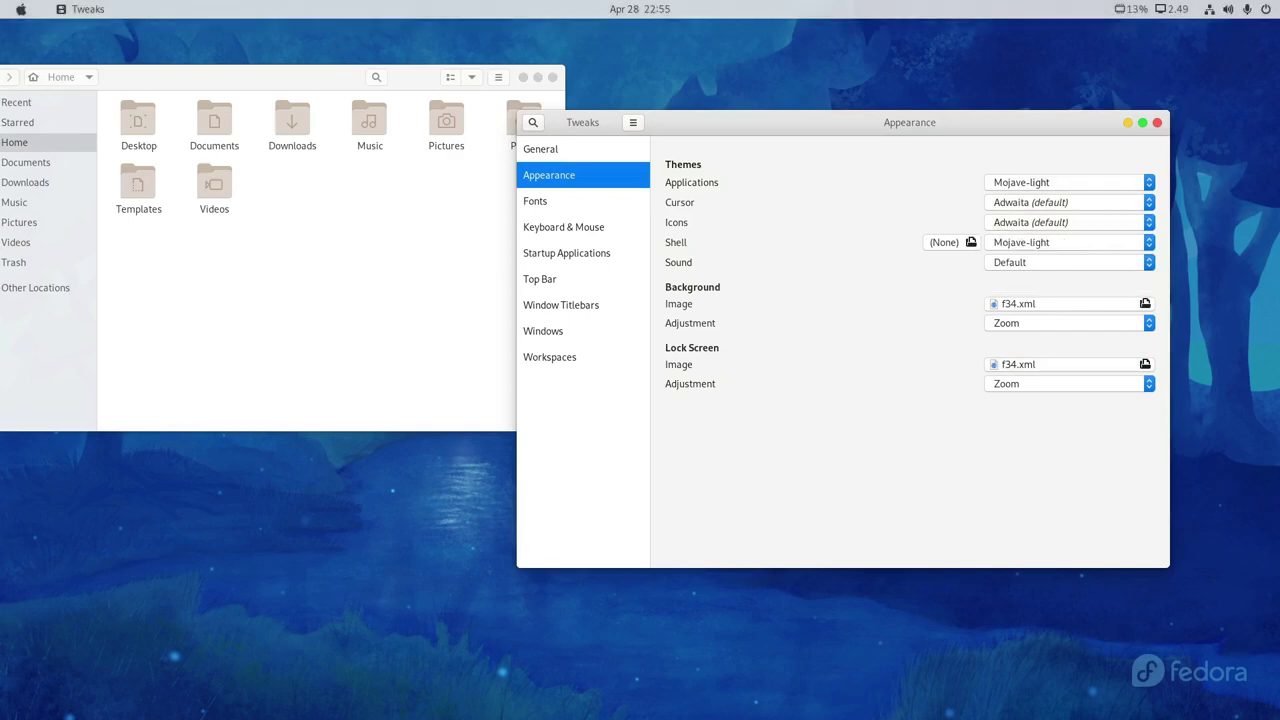
{"action": "key", "text": "alt+Tab"}
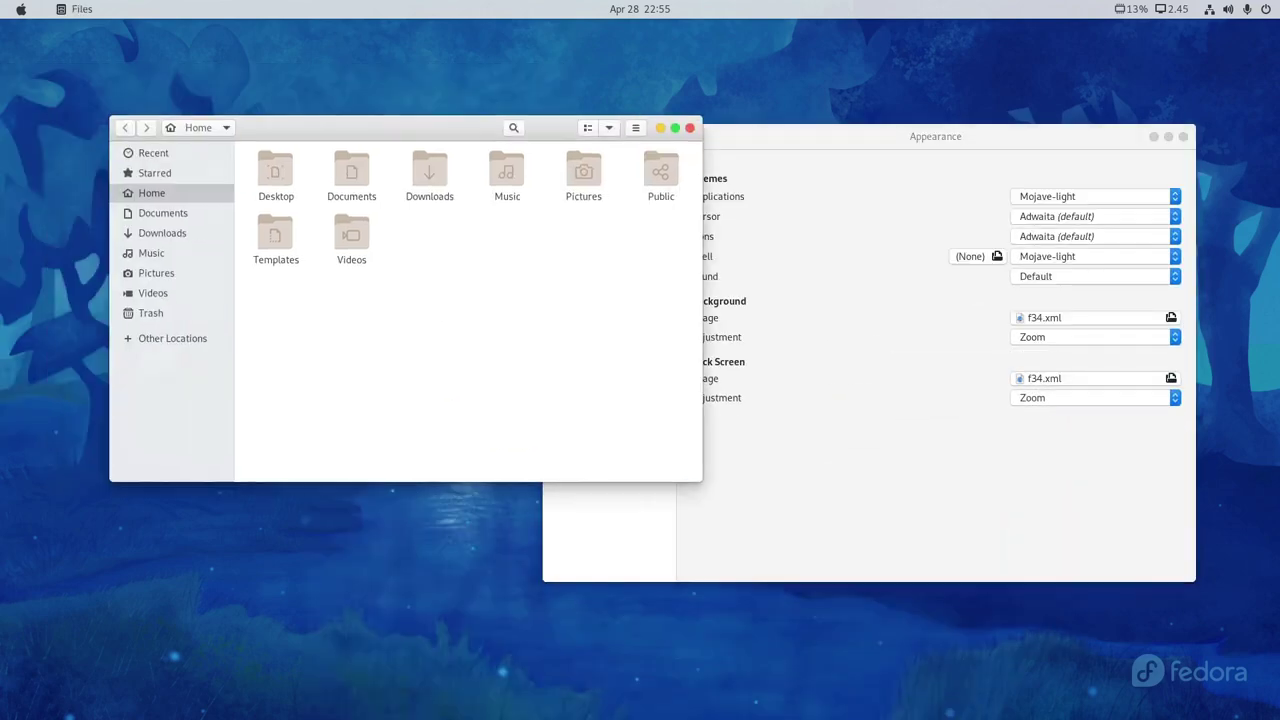
{"action": "key", "text": "alt+Tab"}
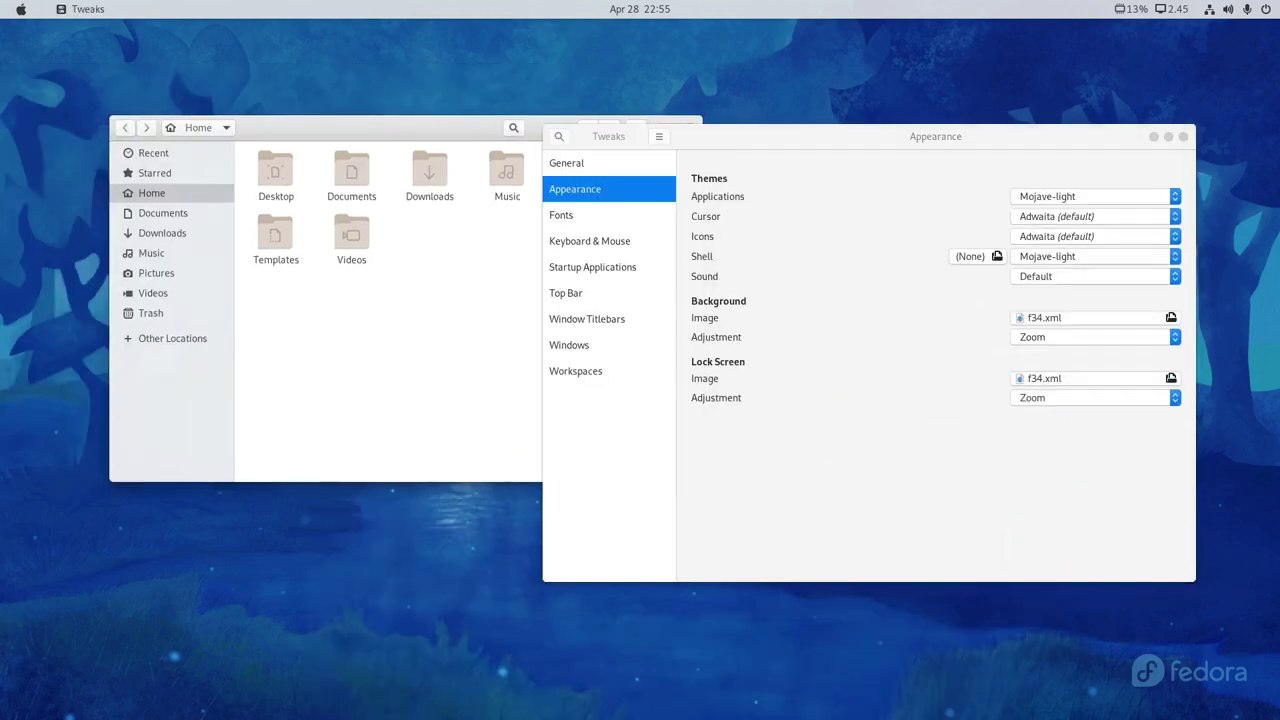
- Set the Icons theme to Captiva-2-gray-dark
{"action": "key", "text": "space"}
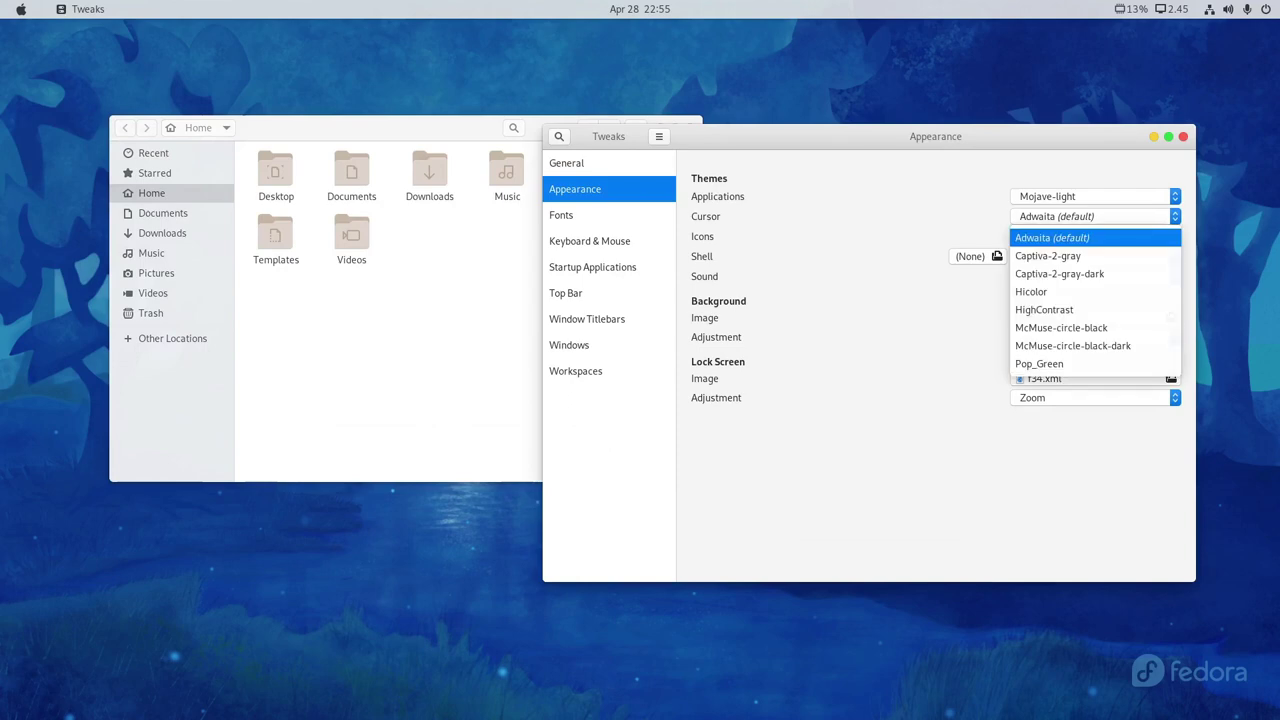
{"action": "key", "text": "Down"}
{"action": "key", "text": "Down"}
{"action": "key", "text": "Down"}
{"action": "key", "text": "Down"}
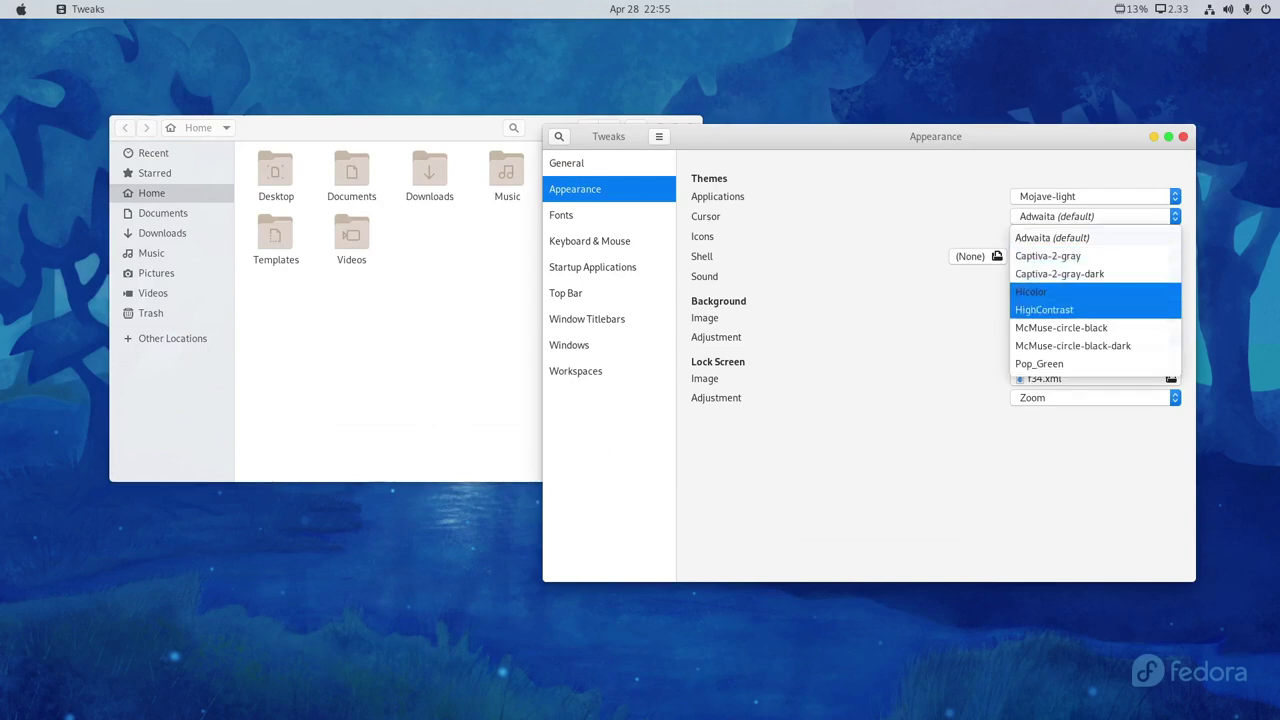
{"action": "key", "text": "Up"}
{"action": "key", "text": "Up"}
{"action": "key", "text": "Escape"}
{"action": "key", "text": "Tab"}
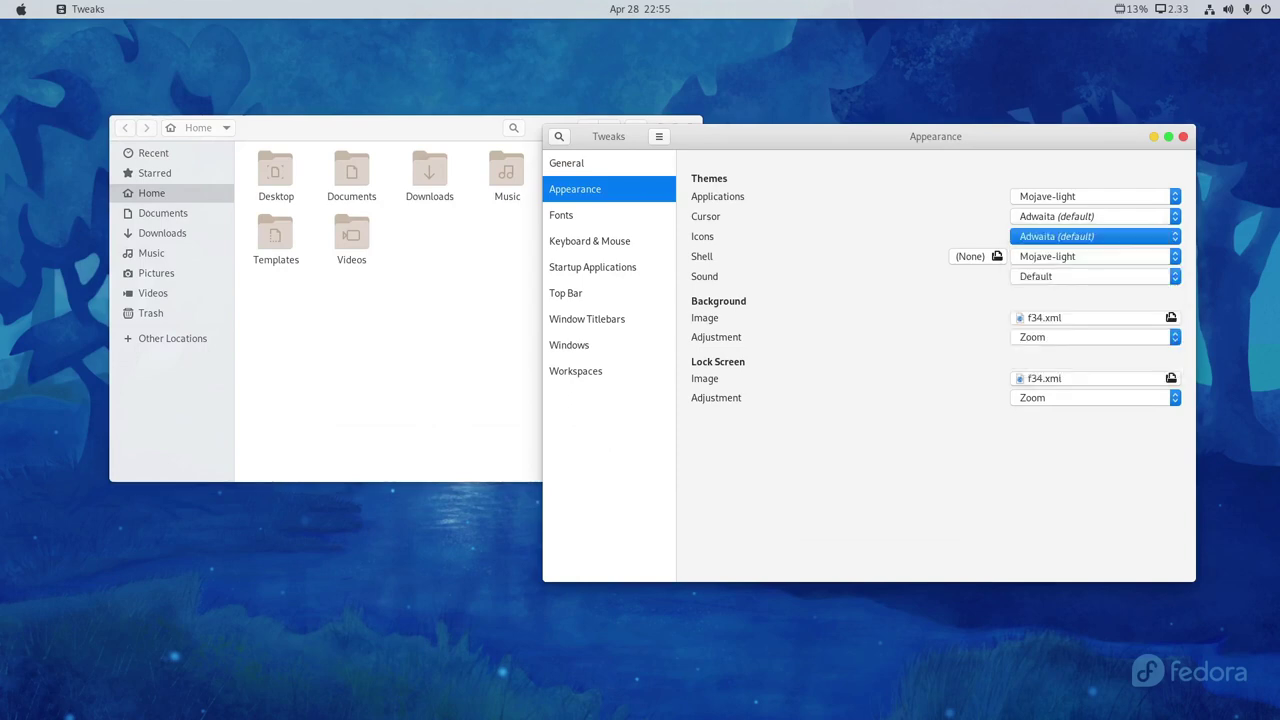
{"action": "key", "text": "Down"}
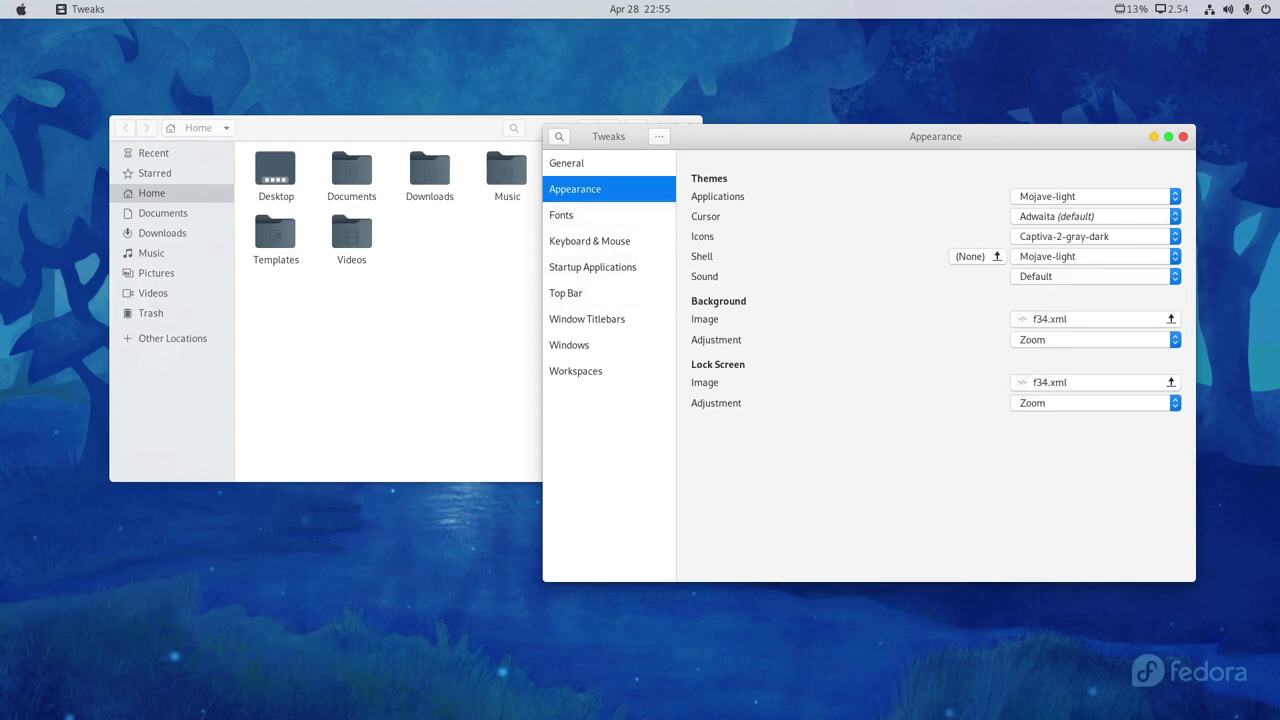
- Examine the new icons in the Files window and the application grid, and return to Tweaks
{"action": "key", "text": "alt+Tab"}
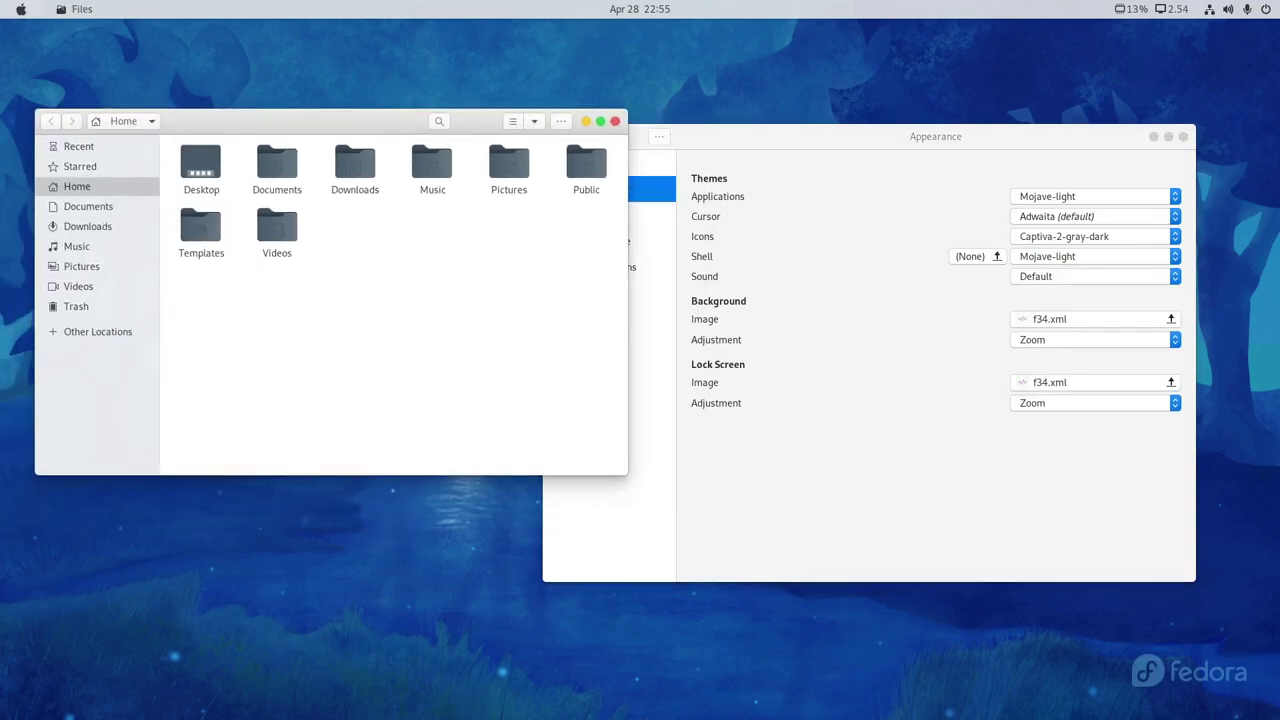
{"action": "key", "text": "super"}
{"action": "left_click", "coordinate": [800, 678]}
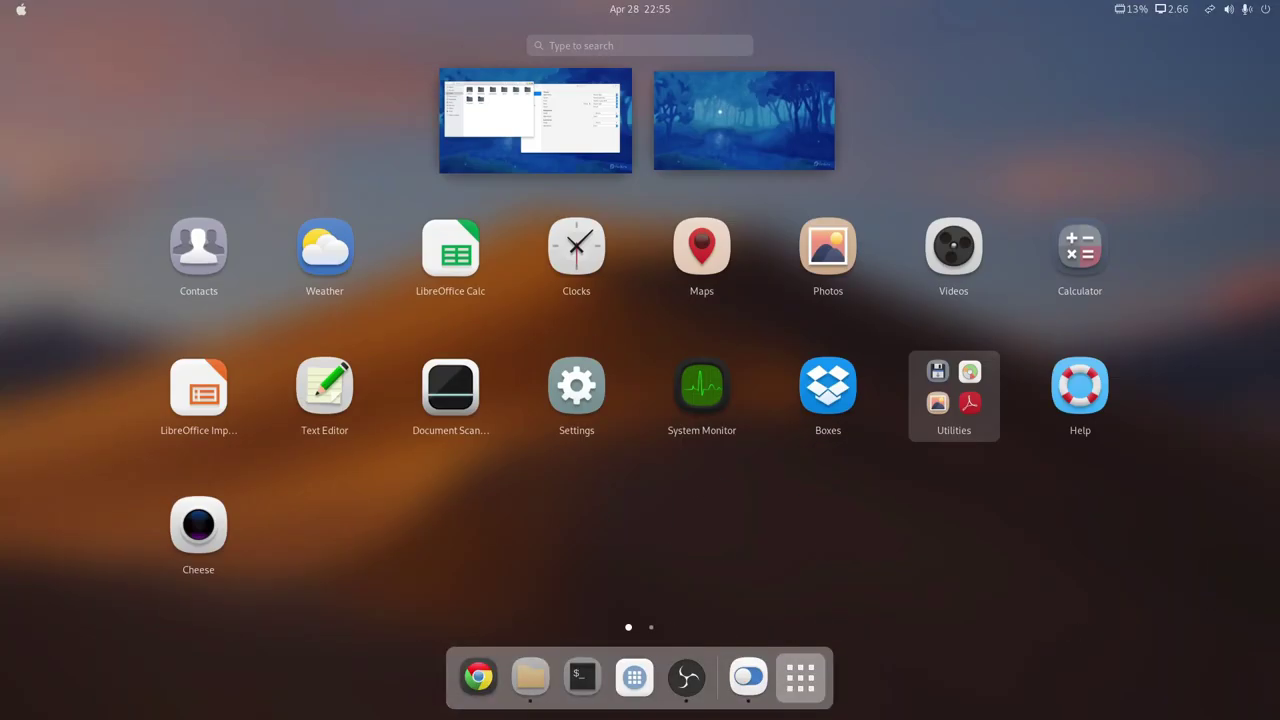
{"action": "left_click", "coordinate": [800, 678]}
{"action": "left_click", "coordinate": [640, 480]}
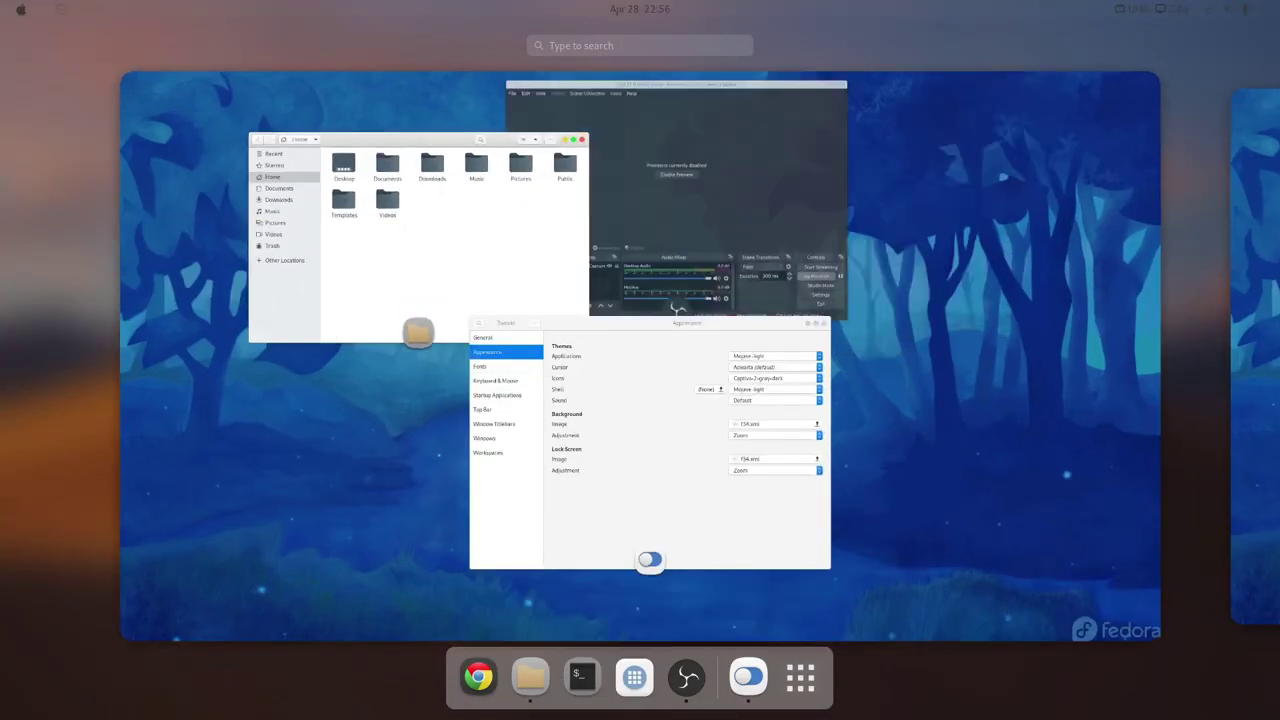
- Set the Icons theme to McMuse-circle-black
{"action": "left_click", "coordinate": [1095, 236]}
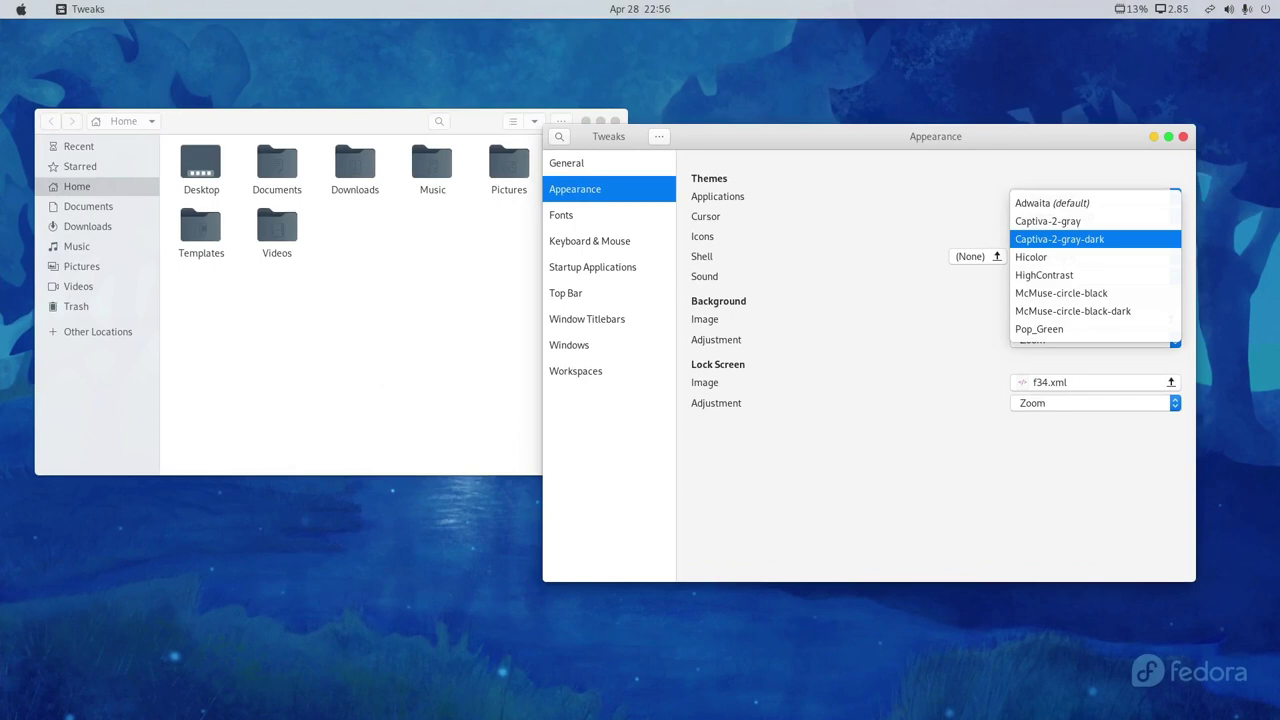
{"action": "key", "text": "Down"}
{"action": "key", "text": "Down"}
{"action": "key", "text": "Down"}
{"action": "key", "text": "Return"}
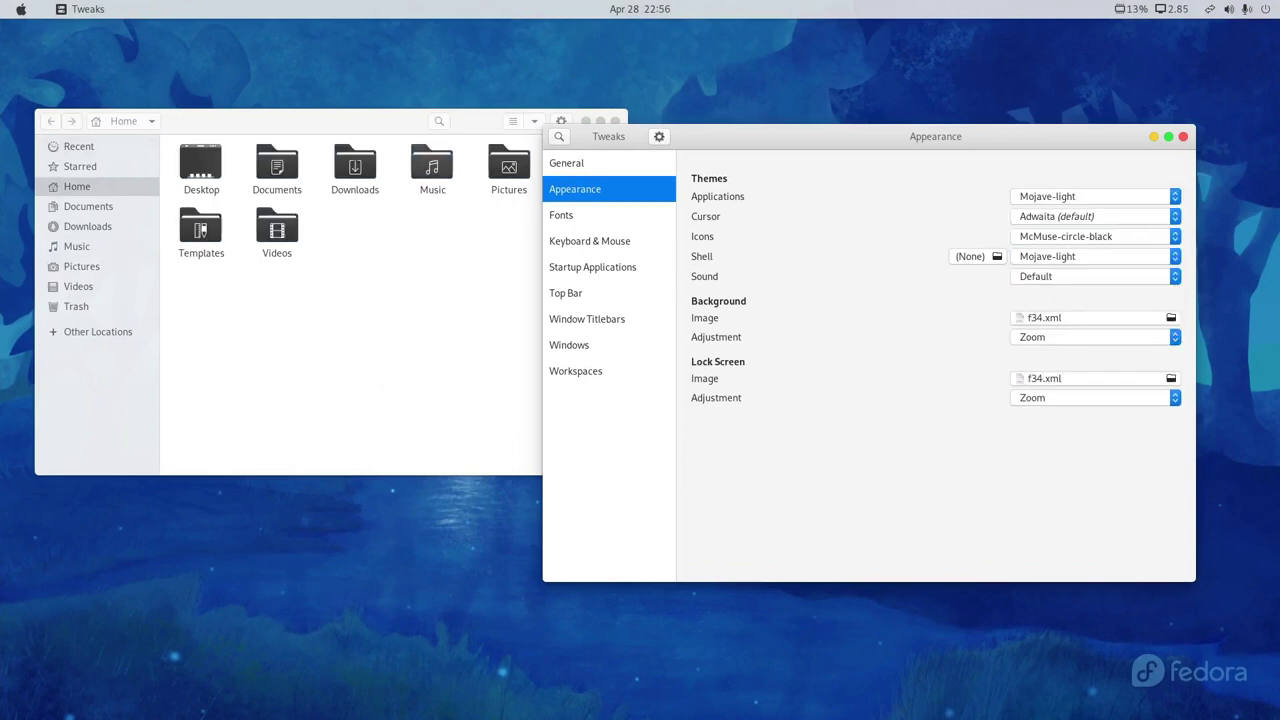
- Examine the circular icons in the Files window, the dock and the application grid, and return to the desktop
{"action": "left_click", "coordinate": [359, 430]}
{"action": "key", "text": "super"}
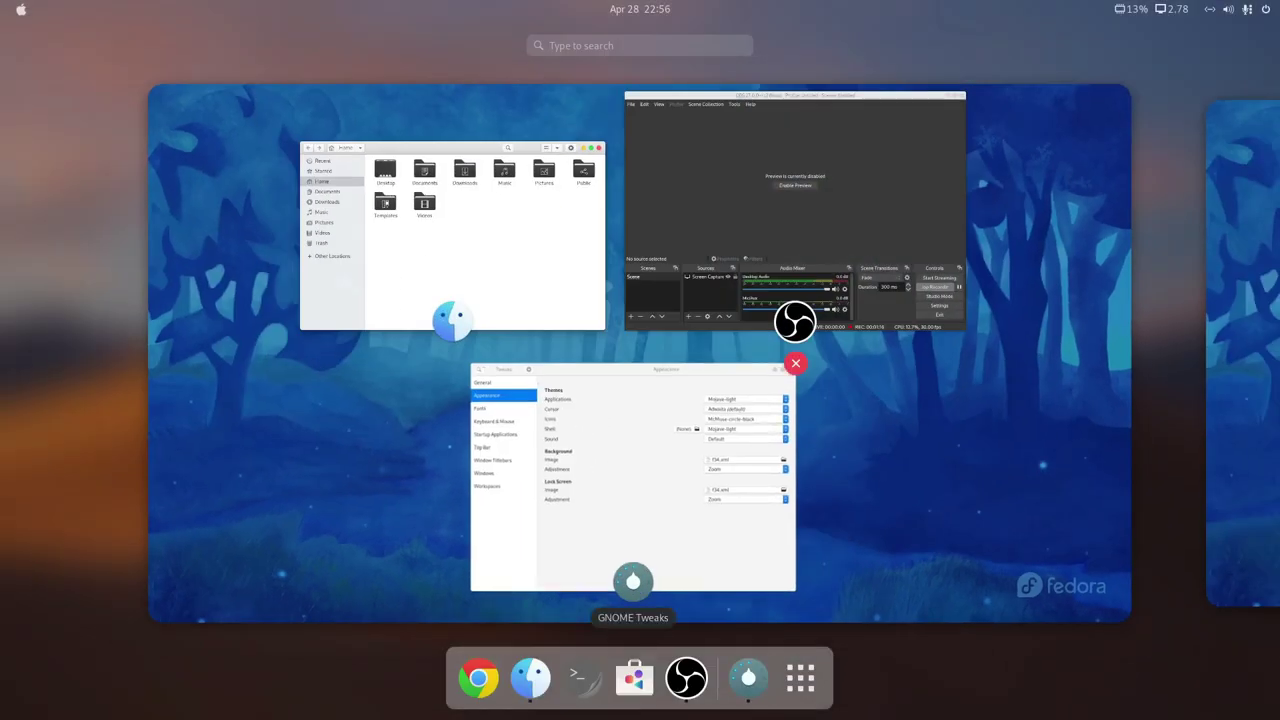
{"action": "left_click", "coordinate": [800, 678]}
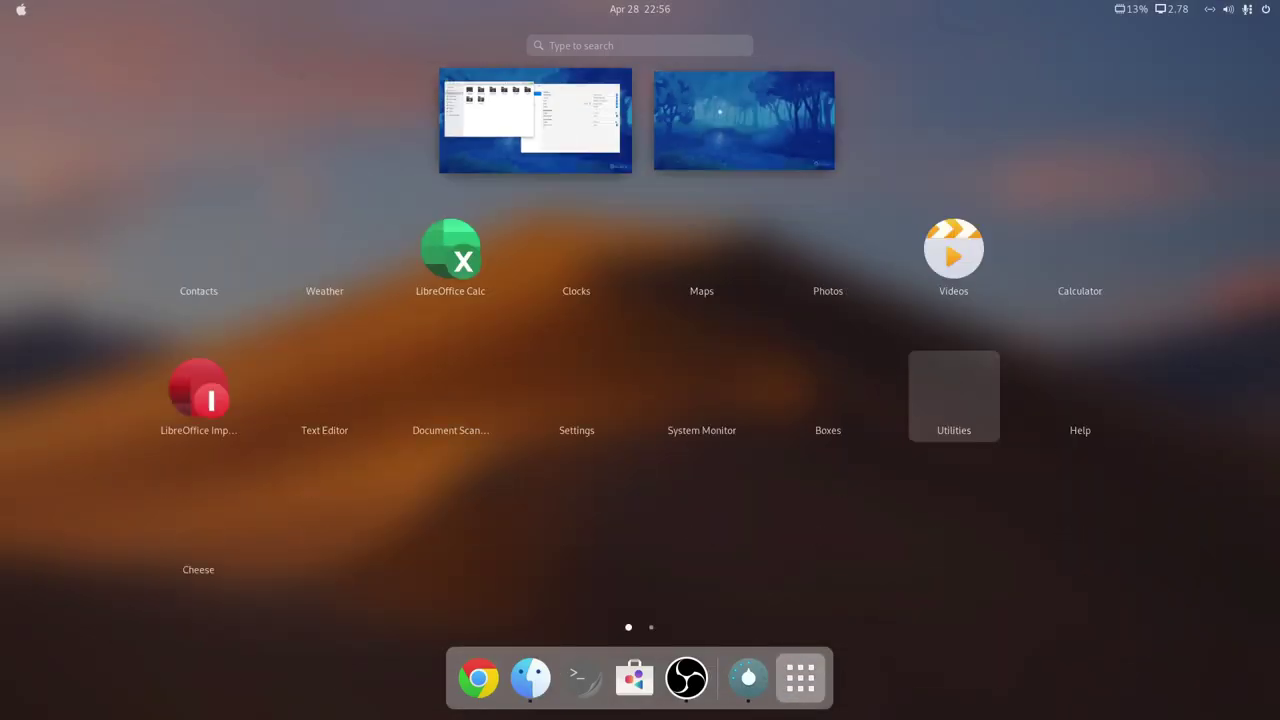
{"action": "left_click", "coordinate": [800, 678]}
{"action": "left_click", "coordinate": [800, 678]}
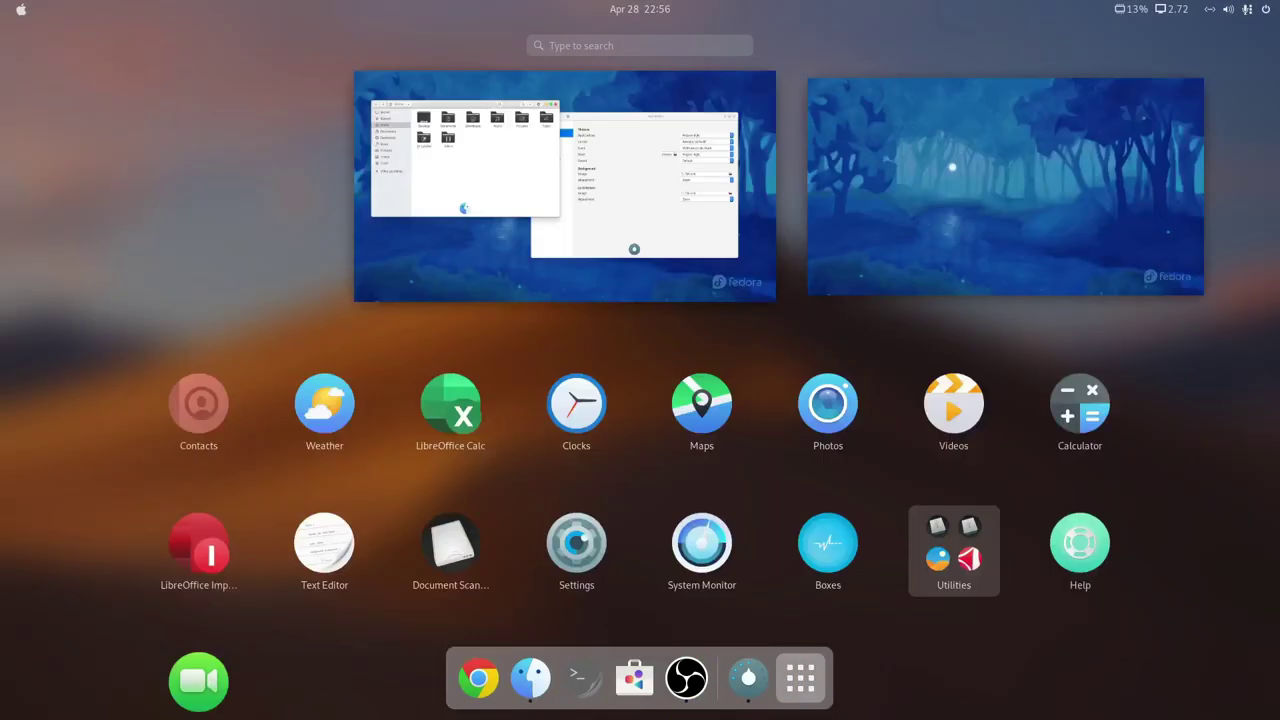
{"action": "left_click", "coordinate": [800, 678]}
{"action": "key", "text": "Escape"}
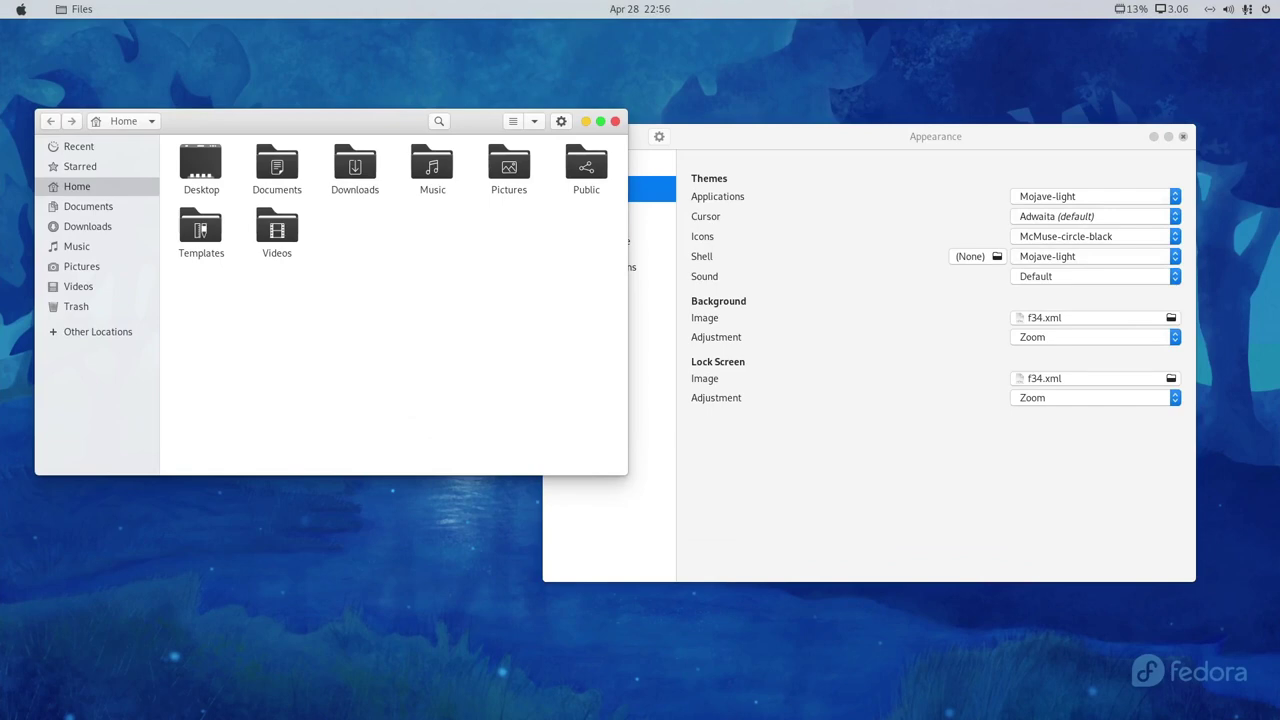
- Close the Tweaks and Files windows
{"action": "key", "text": "alt+Tab"}
{"action": "key", "text": "alt+F4"}
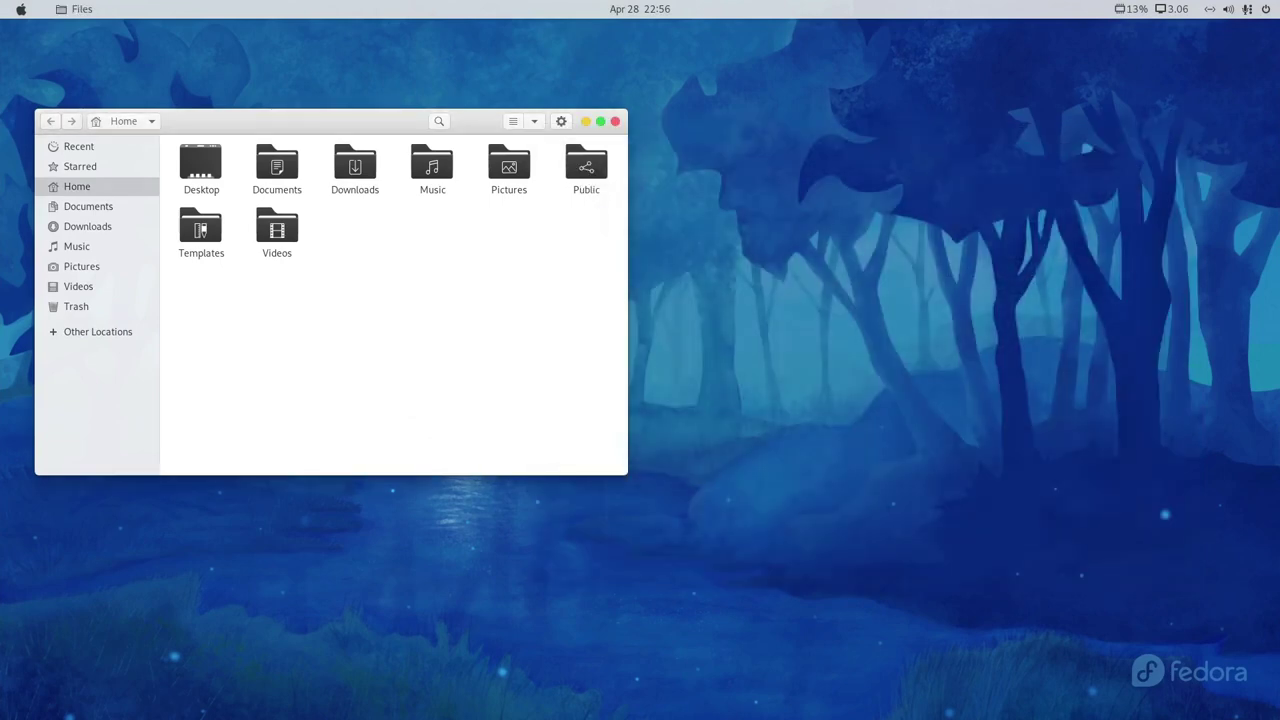
{"action": "key", "text": "alt+F4"}
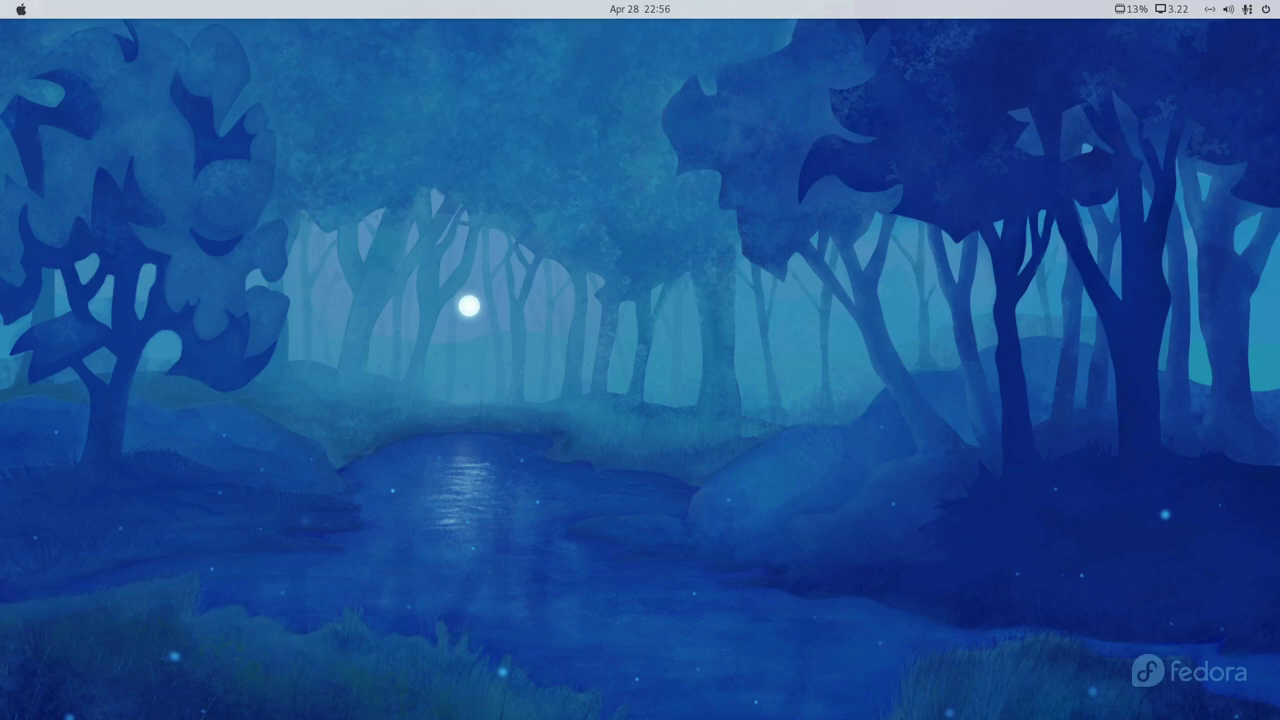
- Search the installed applications for "plan" and launch the Plank dock
{"action": "key", "text": "super"}
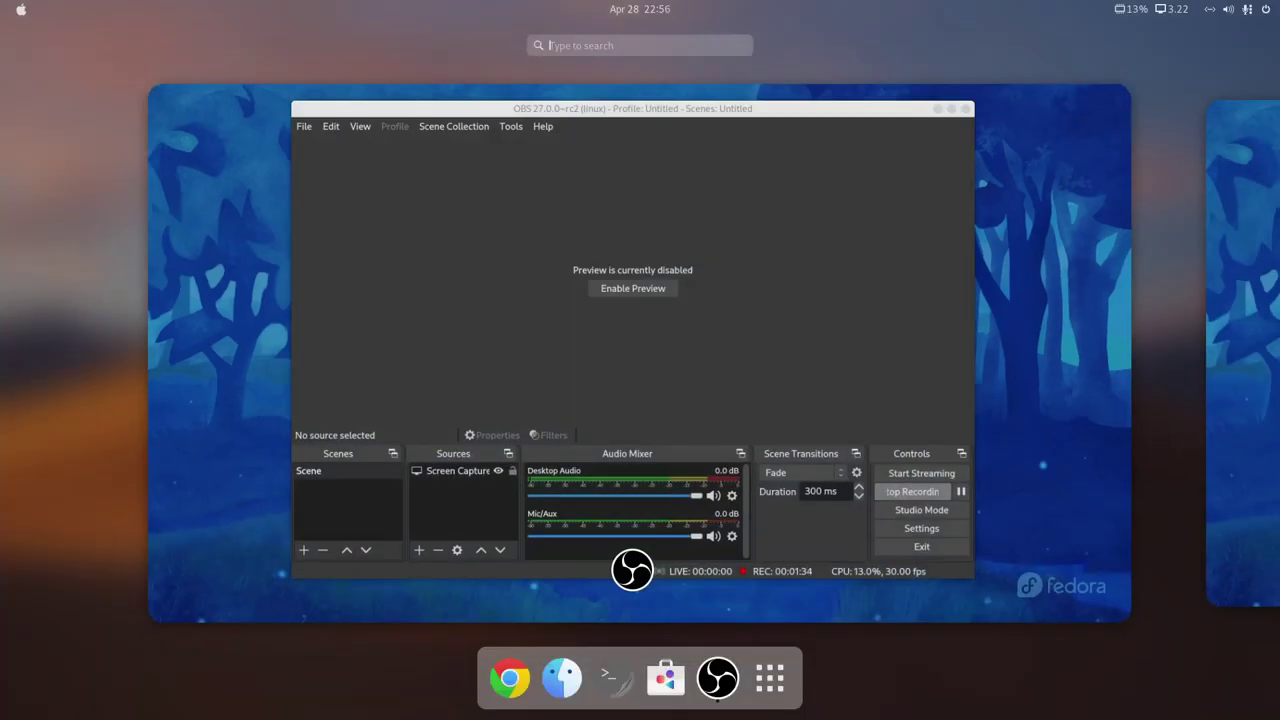
{"action": "type", "text": "plan"}
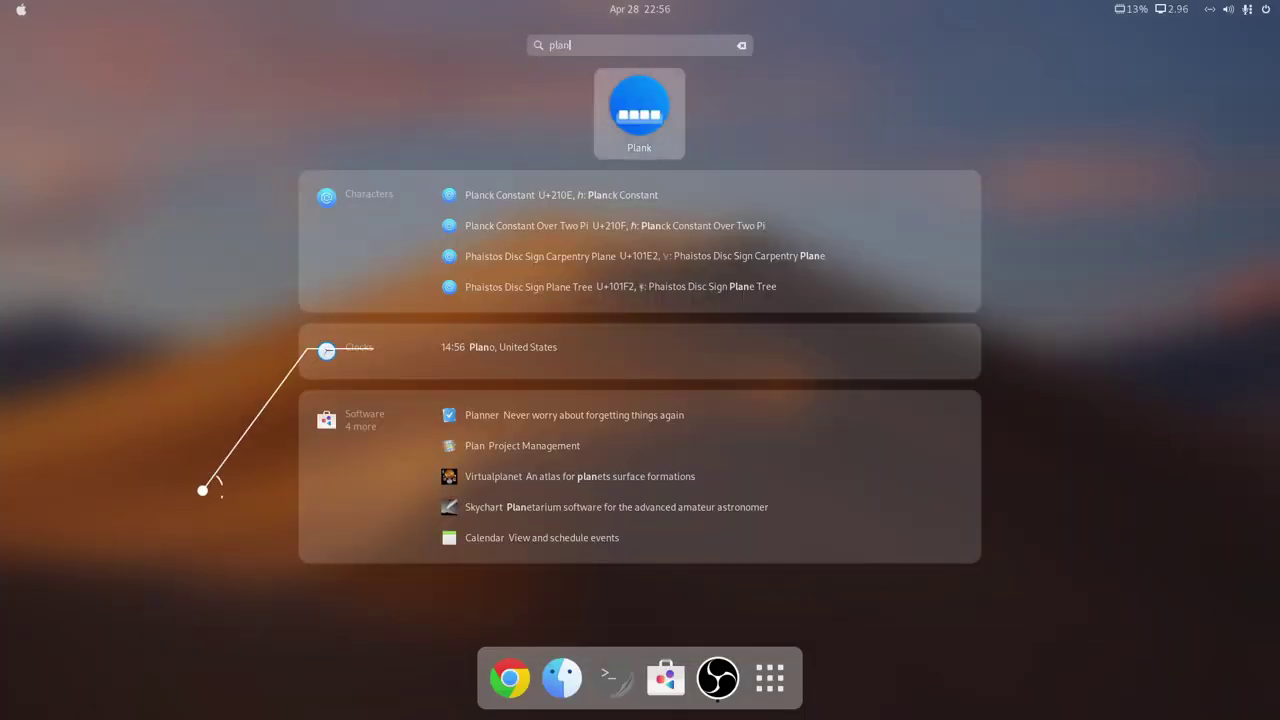
{"action": "key", "text": "Return"}
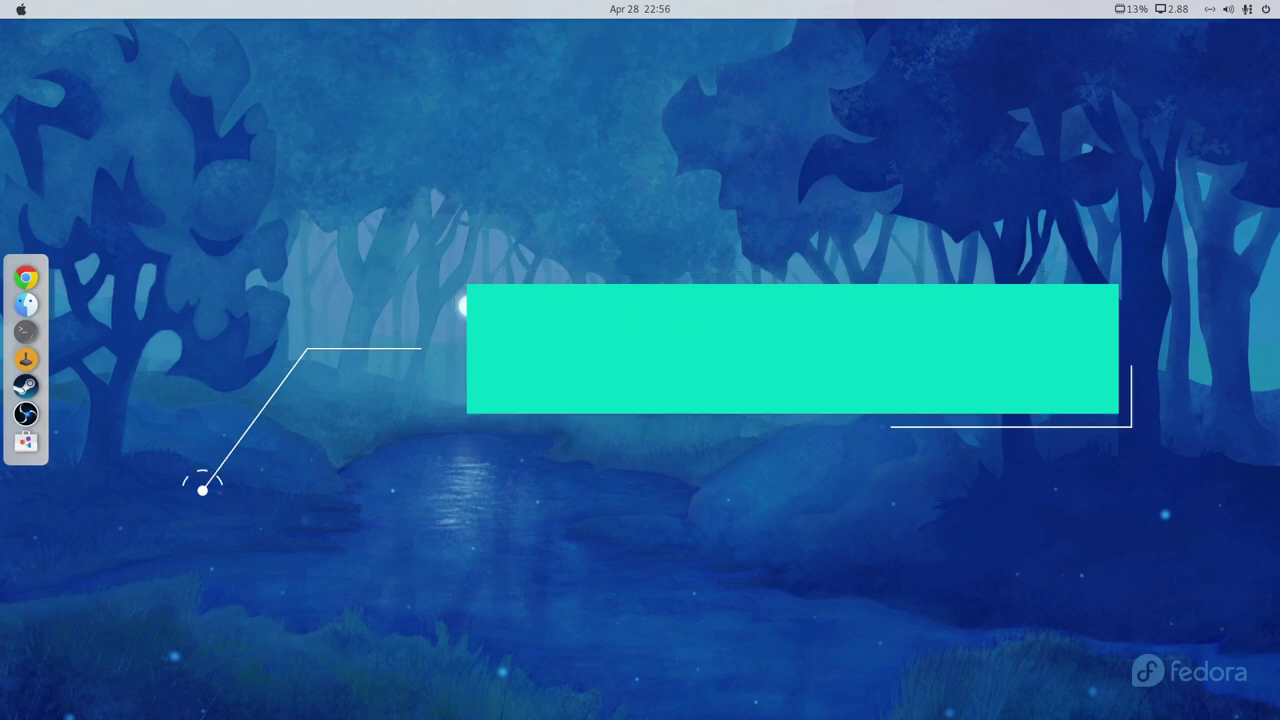
- Change the desktop background to the custom teal-and-pink picture with the arch and planet, and close Settings
{"action": "right_click", "coordinate": [672, 313]}
{"action": "key", "text": "Escape"}
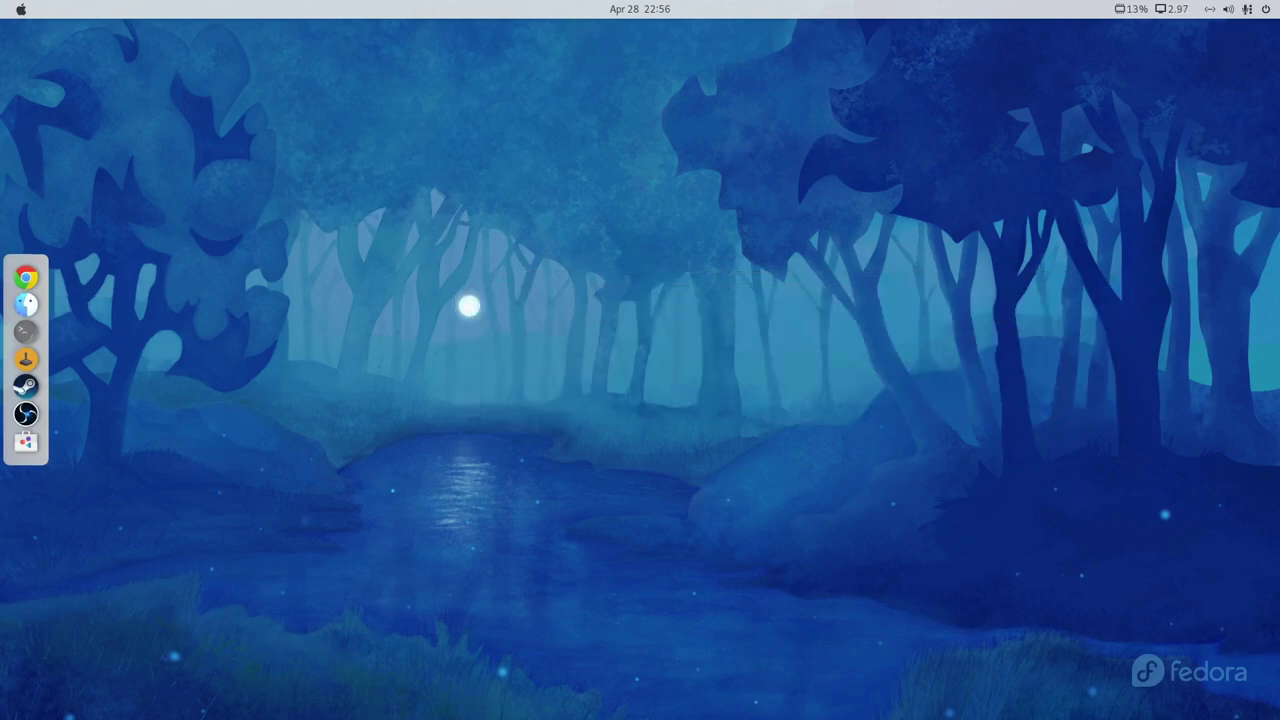
{"action": "right_click", "coordinate": [628, 300]}
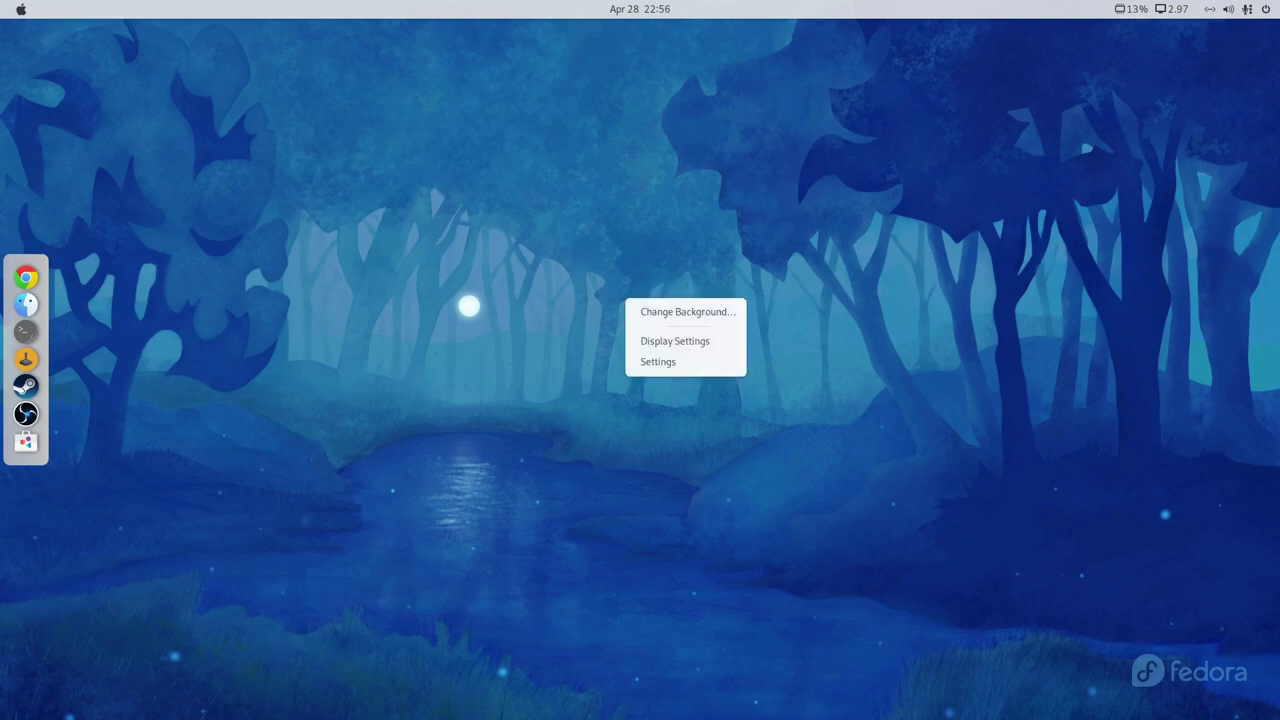
{"action": "left_click", "coordinate": [672, 309]}
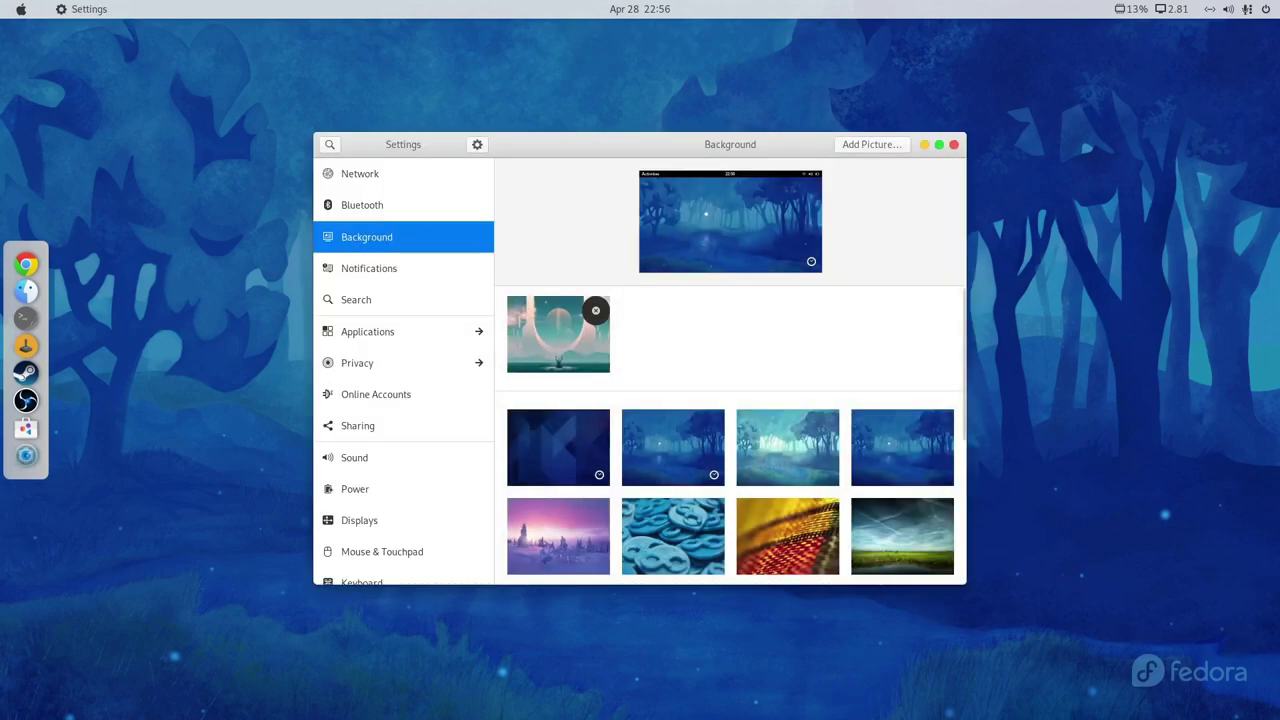
{"action": "left_click", "coordinate": [558, 333]}
{"action": "key", "text": "ctrl+q"}
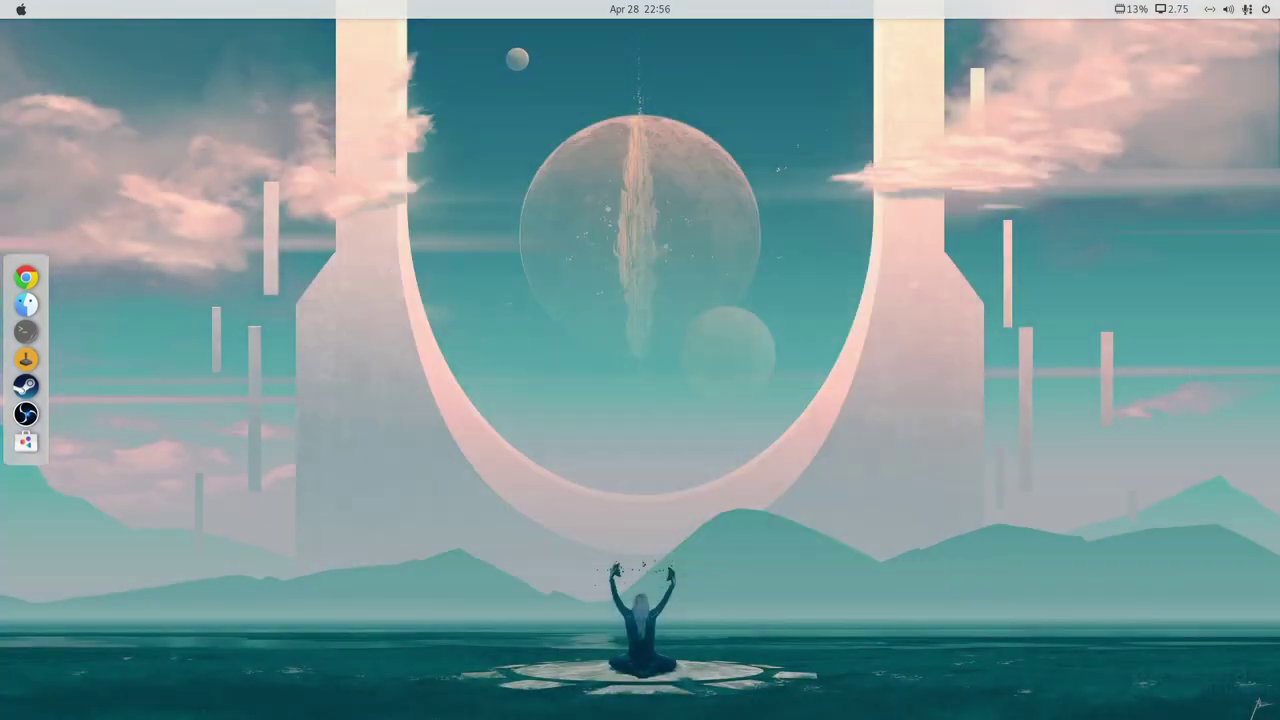
- Open the Plank dock's preferences and set its position to Bottom
{"action": "right_click", "coordinate": [25, 388]}
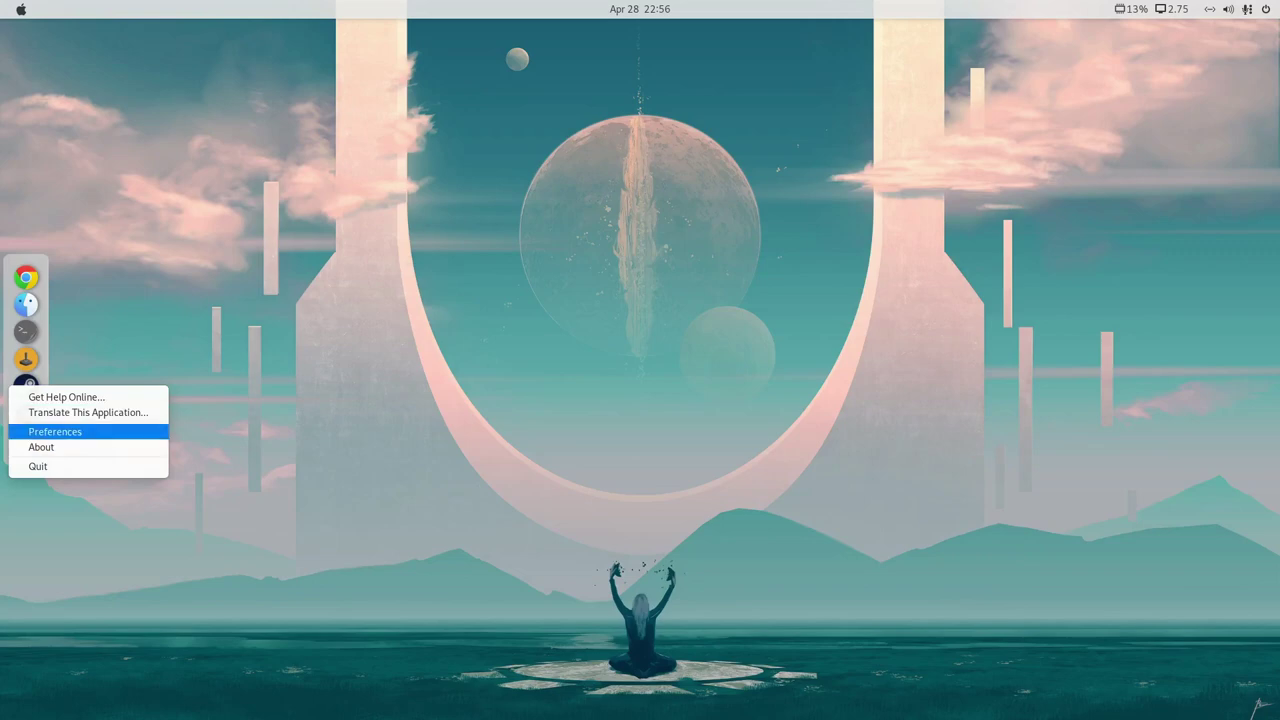
{"action": "left_click", "coordinate": [55, 431]}
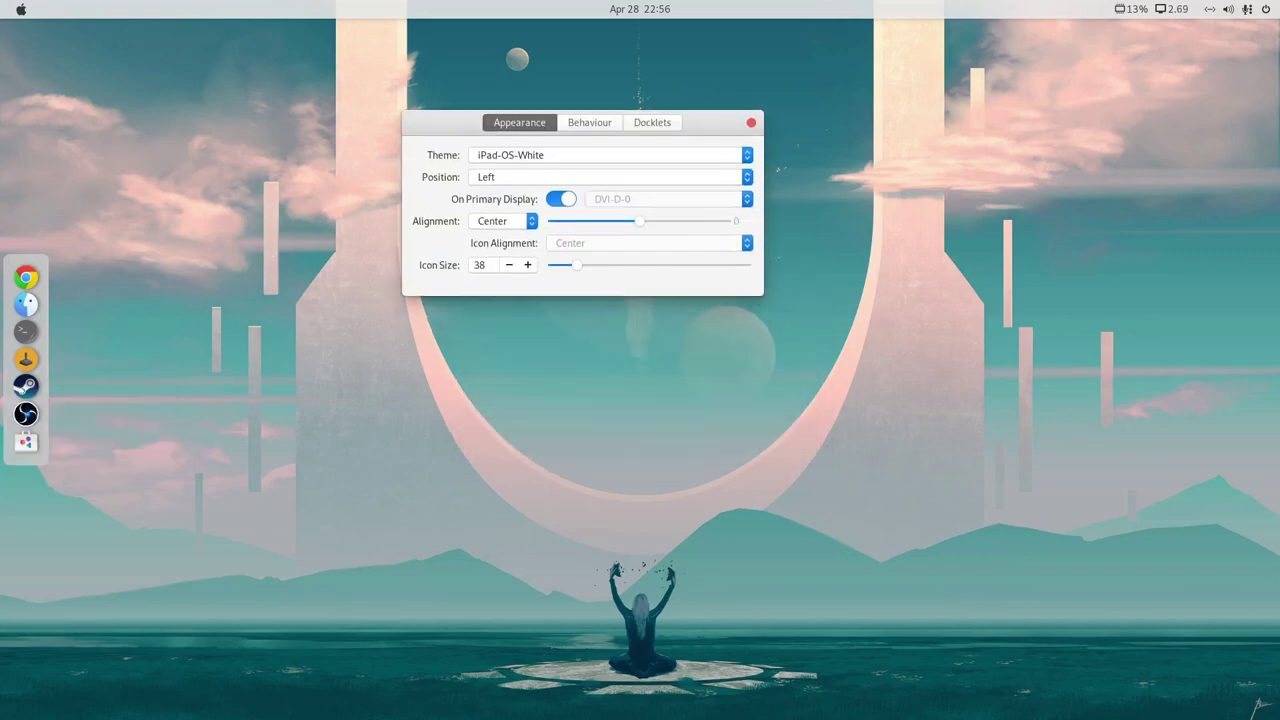
{"action": "left_click", "coordinate": [610, 177]}
{"action": "key", "text": "Return"}
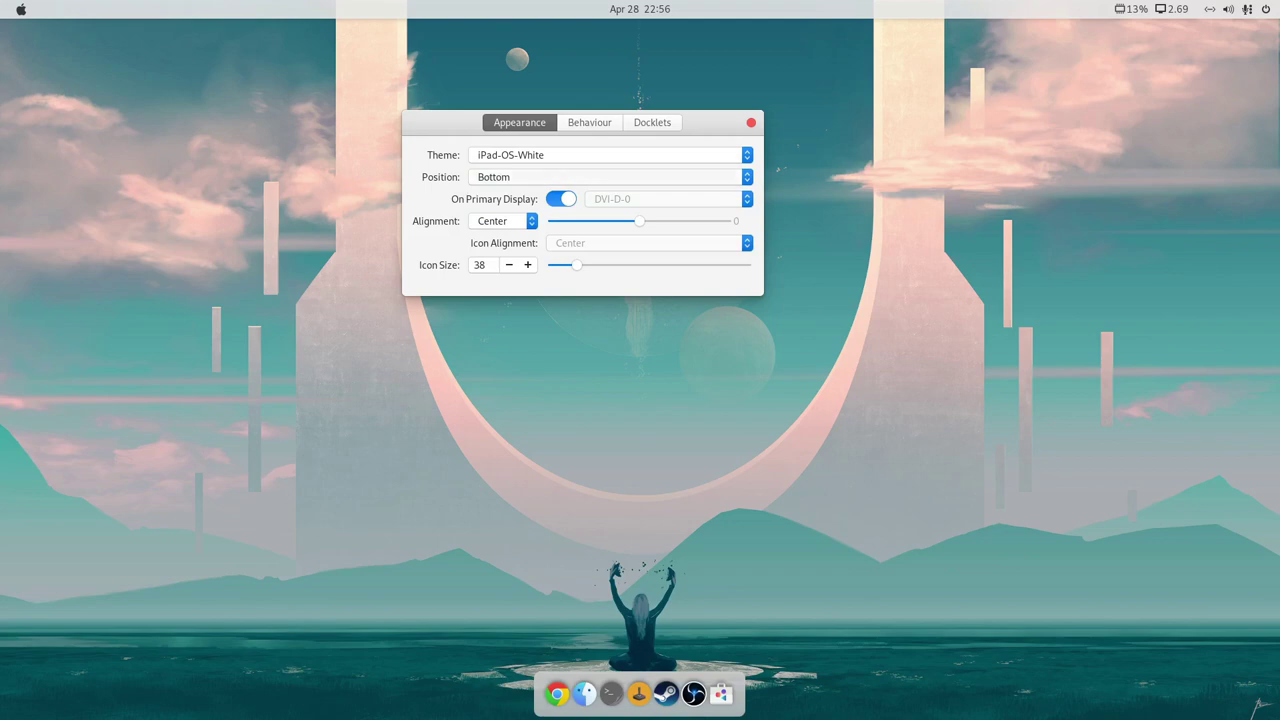
- Set the Plank dock's position back to Left and close its preferences
{"action": "key", "text": "space"}
{"action": "key", "text": "Up"}
{"action": "key", "text": "Up"}
{"action": "key", "text": "Up"}
{"action": "key", "text": "Return"}
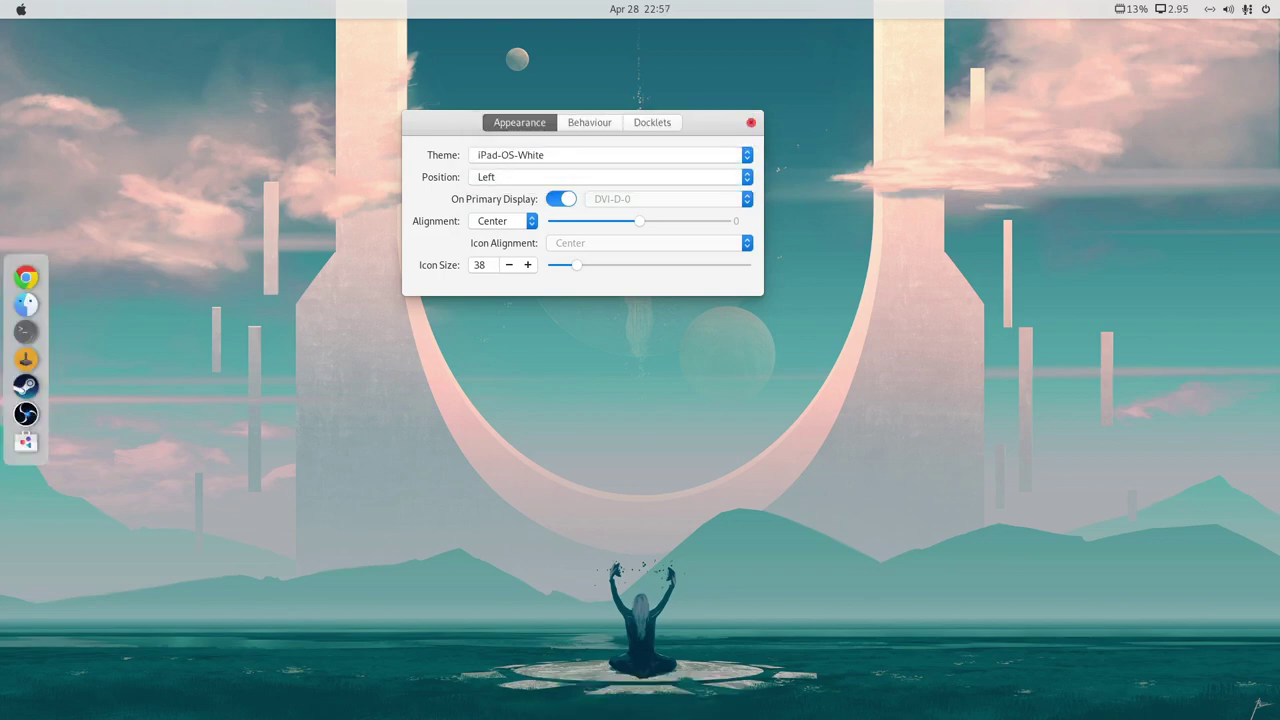
{"action": "key", "text": "Escape"}
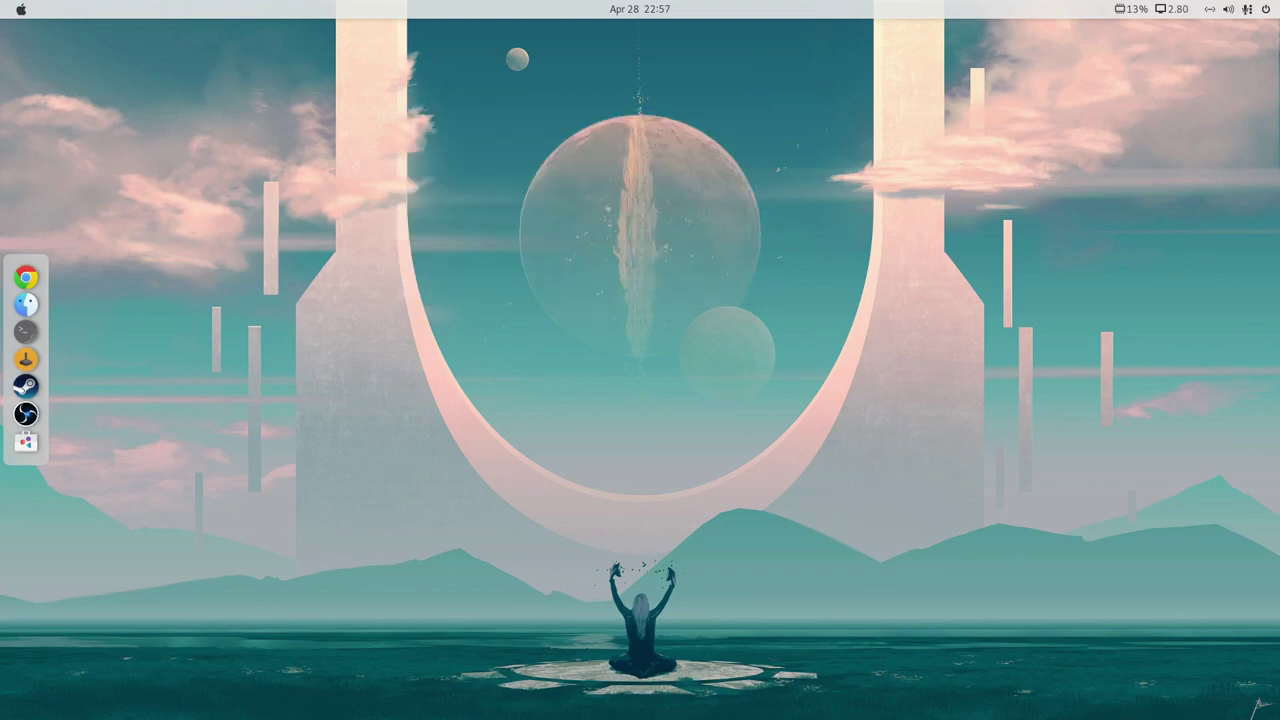
- Reopen the dock's preferences, set the position to Bottom and close them
{"action": "right_click", "coordinate": [26, 395]}
{"action": "left_click", "coordinate": [60, 442]}
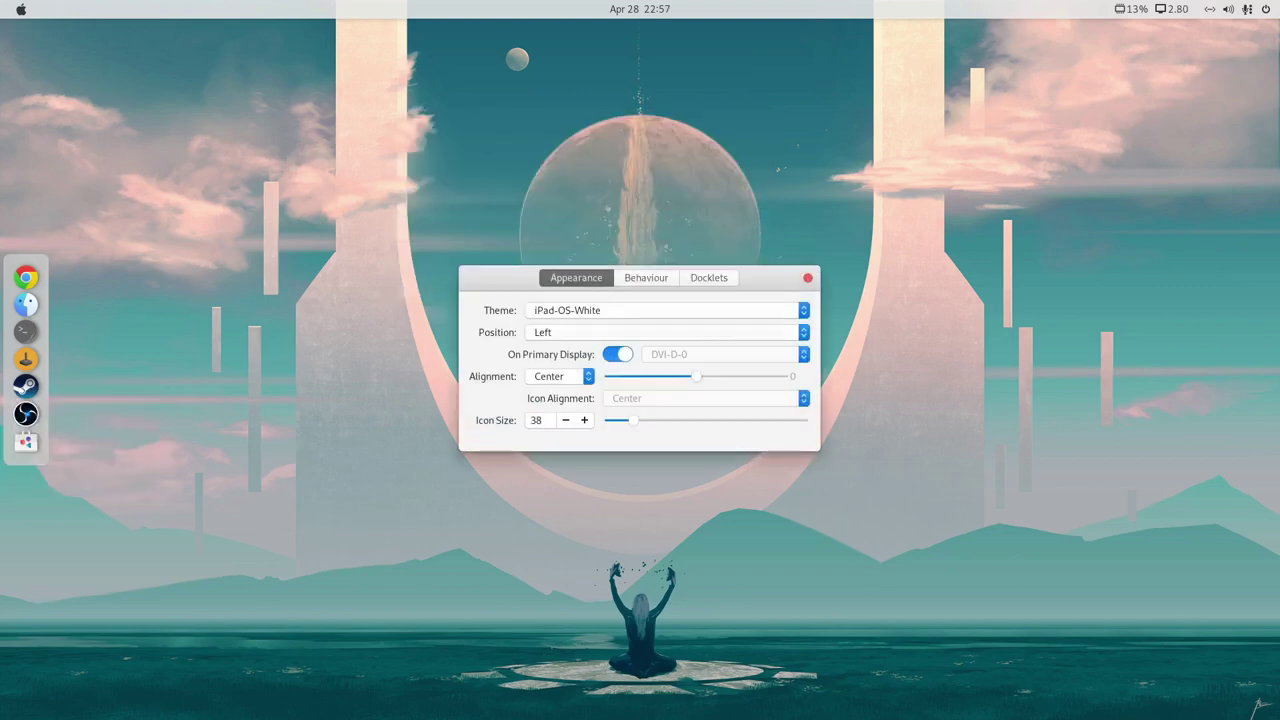
{"action": "key", "text": "space"}
{"action": "key", "text": "Down"}
{"action": "key", "text": "Down"}
{"action": "key", "text": "Down"}
{"action": "key", "text": "Return"}
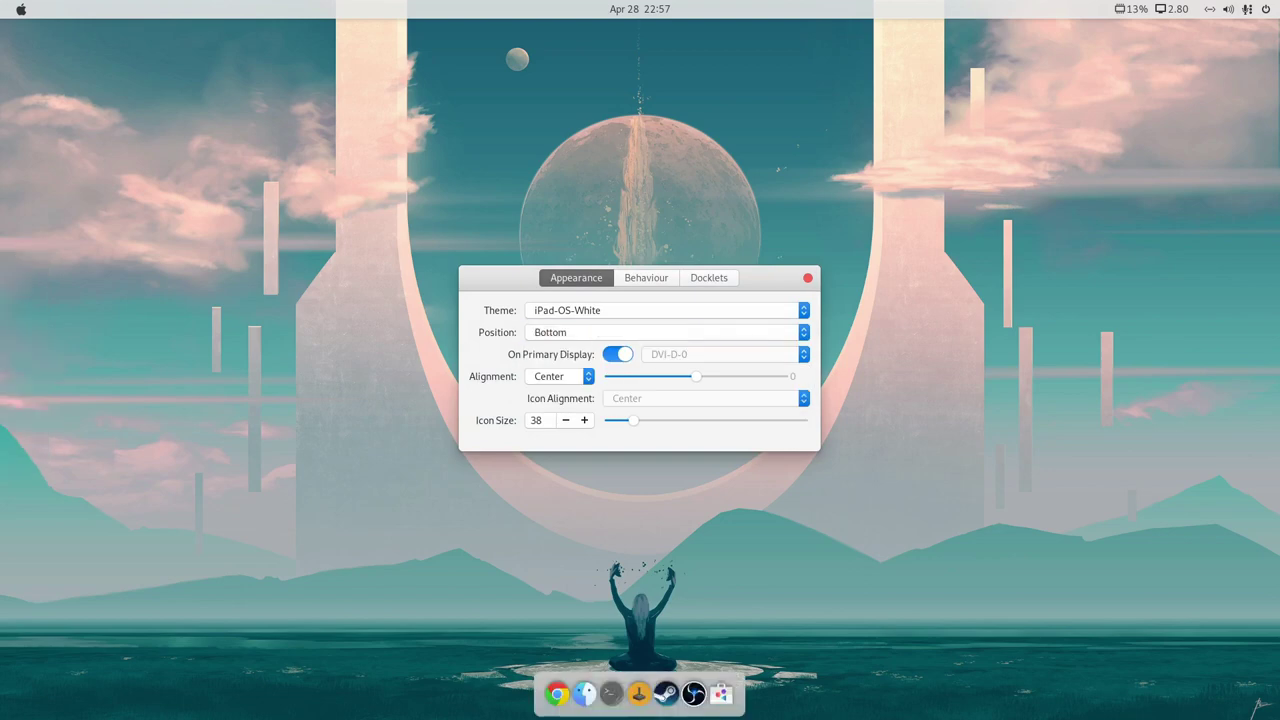
{"action": "key", "text": "Escape"}
- Open a Files window and a terminal, run "uname -a" to read the kernel information, and close the terminal
{"action": "key", "text": "super+e"}
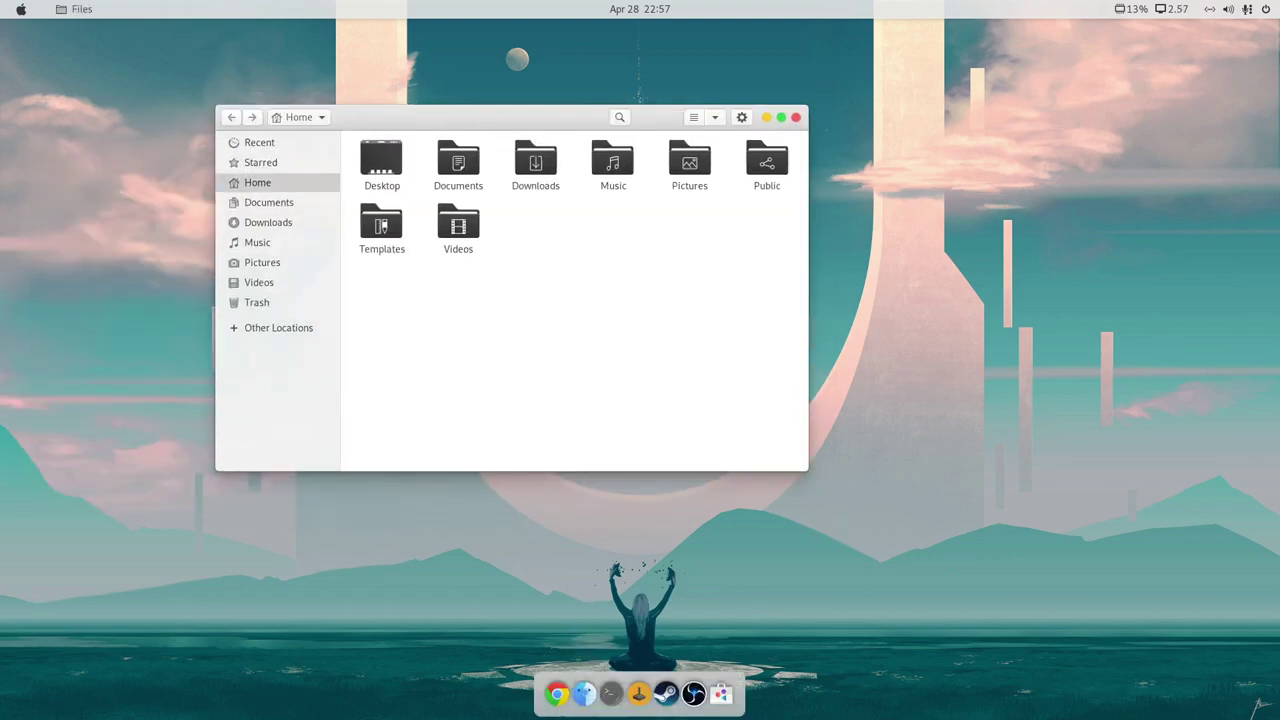
{"action": "key", "text": "ctrl+alt+t"}
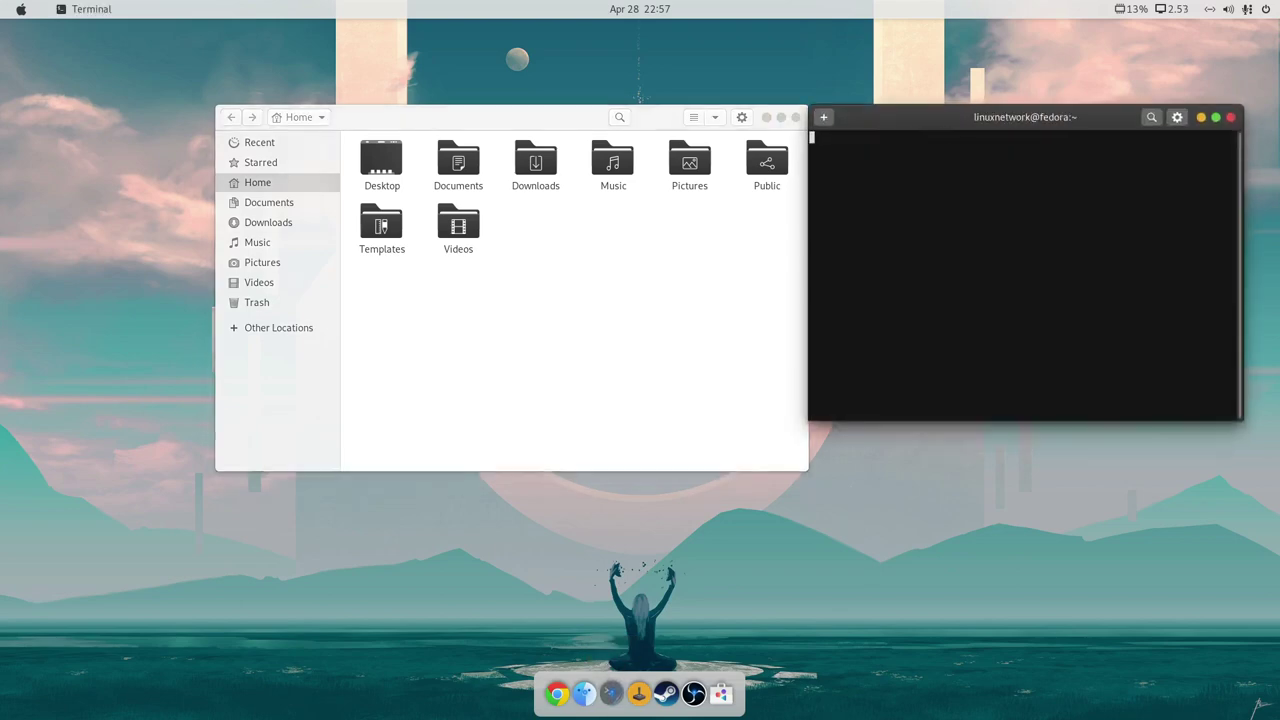
{"action": "type", "text": "uname -a"}
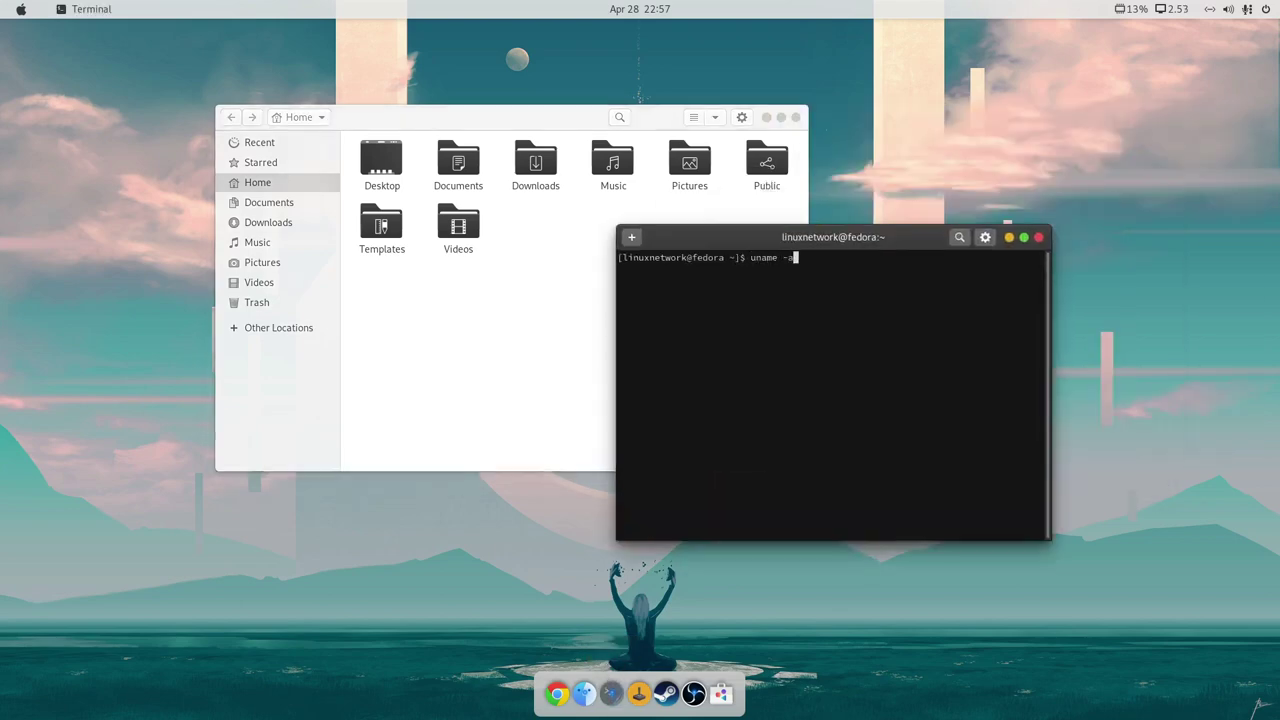
{"action": "key", "text": "Return"}
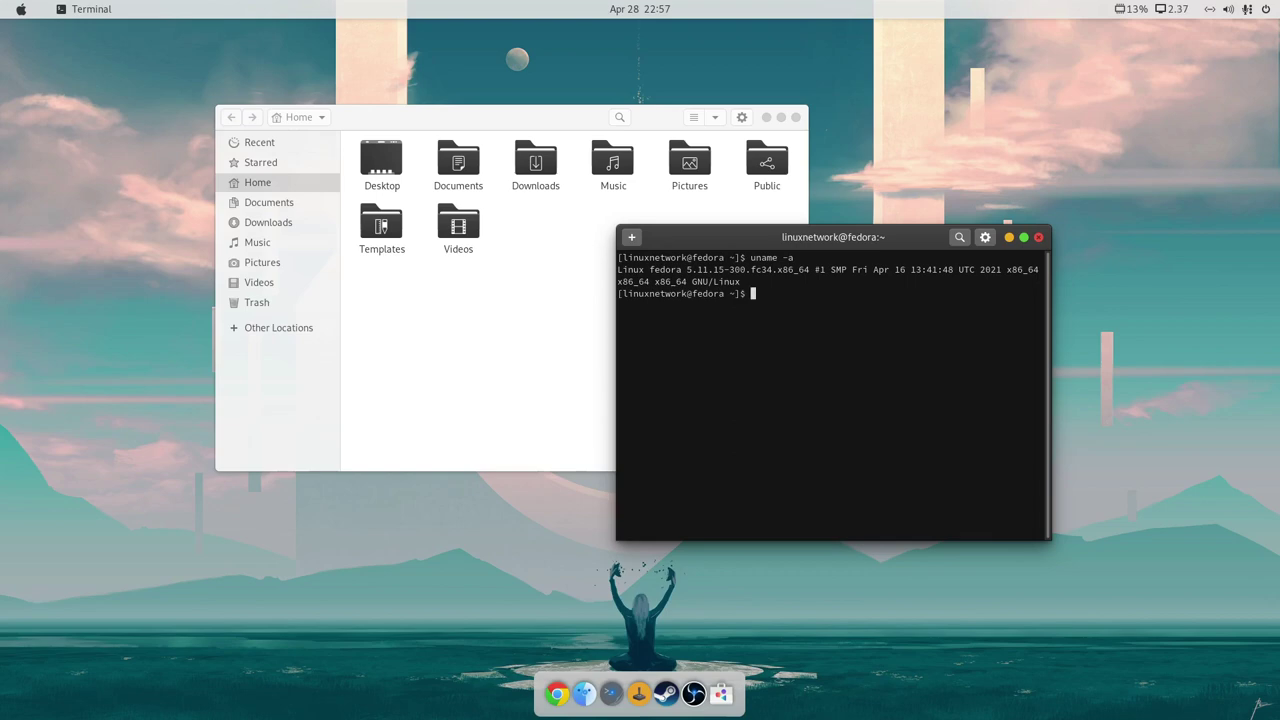
{"action": "key", "text": "ctrl+d"}
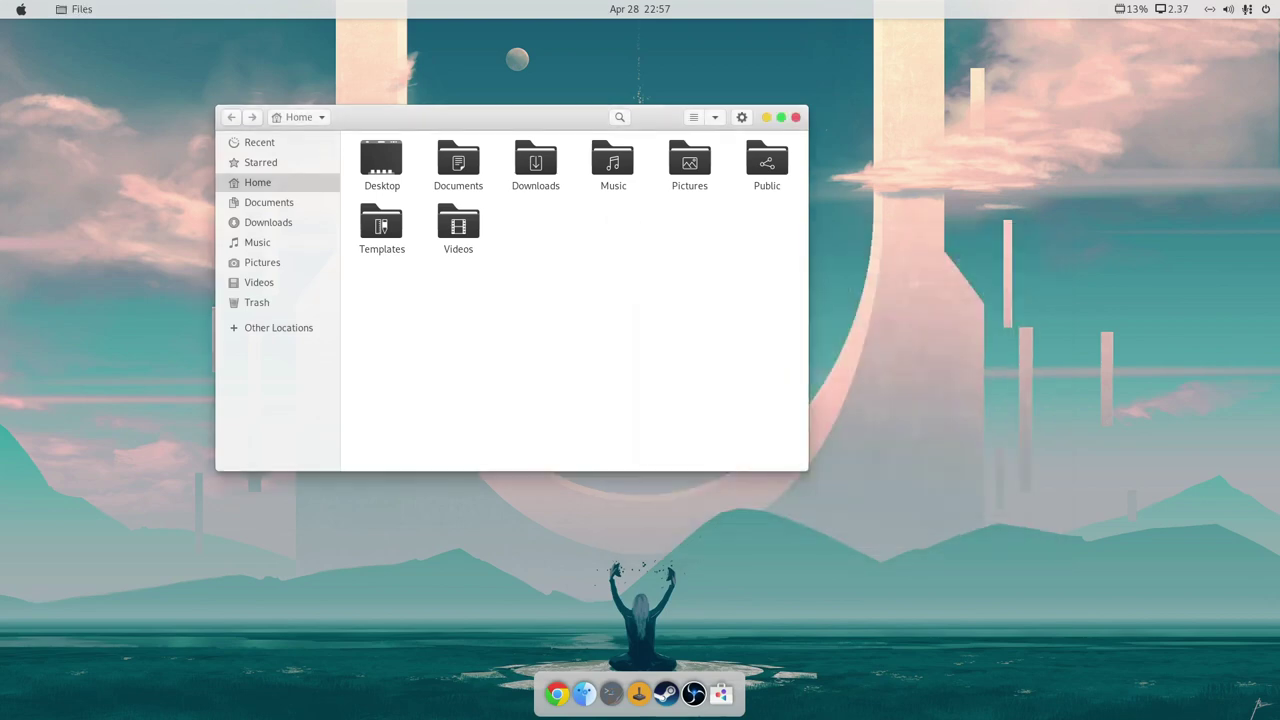
- Examine the system details on the About page of Settings, including the windowing system, and close Settings
{"action": "left_click", "coordinate": [1240, 9]}
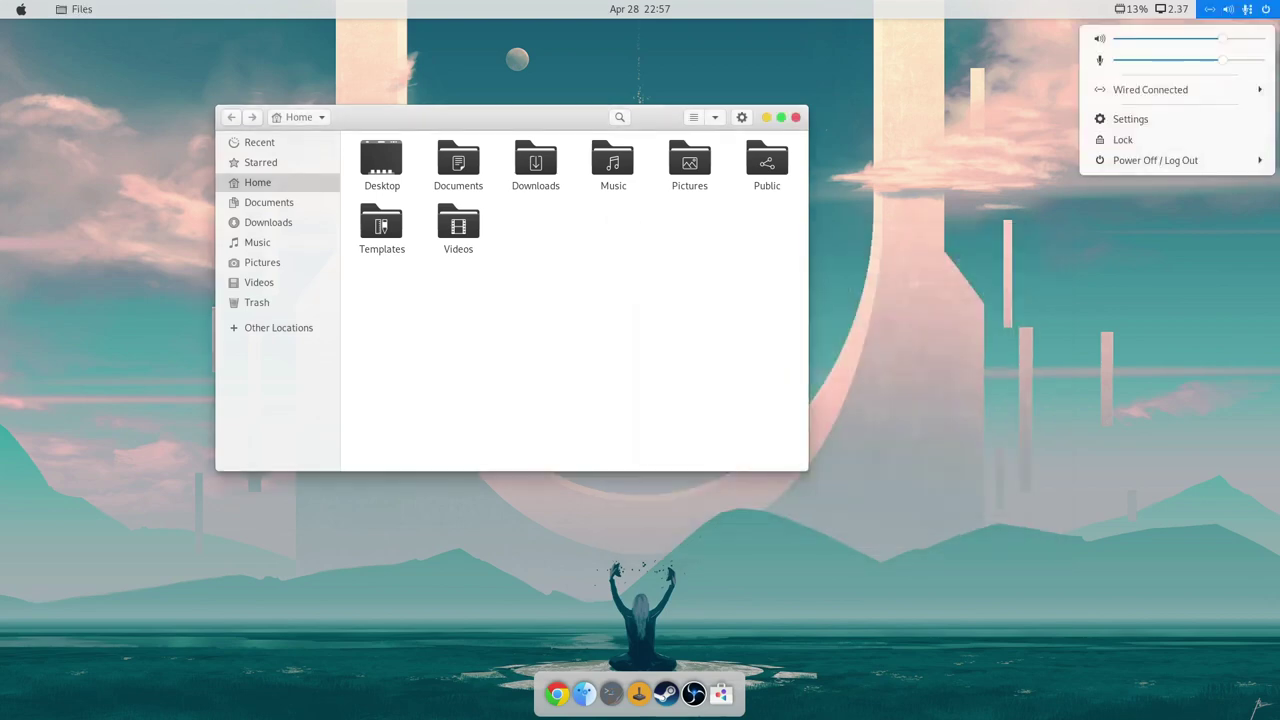
{"action": "left_click", "coordinate": [1128, 118]}
{"action": "scroll", "coordinate": [403, 450], "scroll_direction": "down", "scroll_amount": 10}
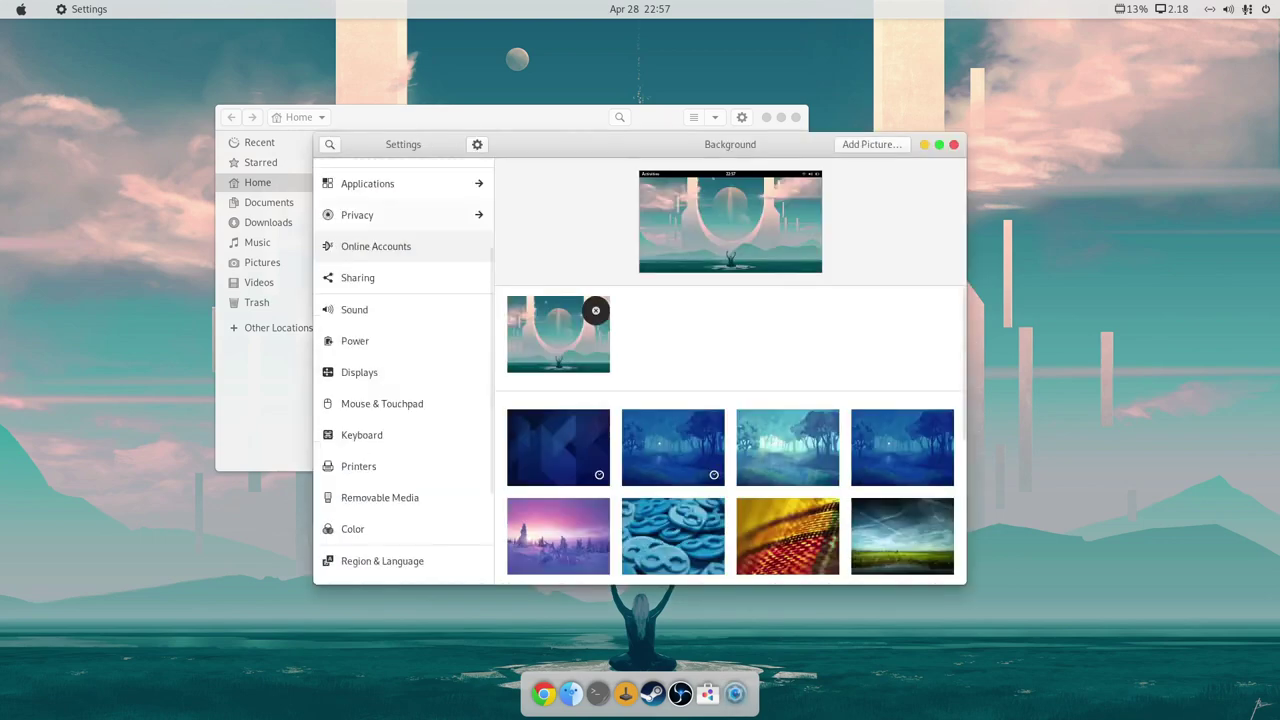
{"action": "left_click", "coordinate": [403, 568]}
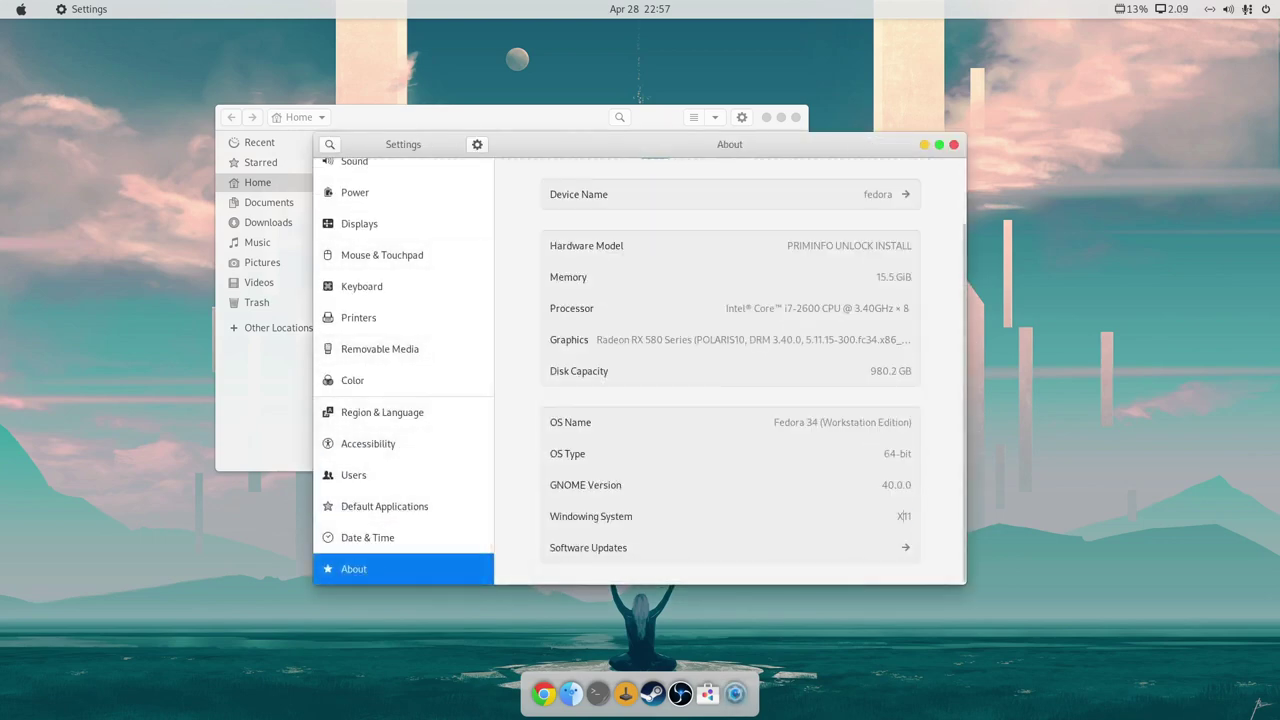
{"action": "left_click_drag", "start_coordinate": [903, 516], "coordinate": [912, 516]}
{"action": "key", "text": "ctrl+q"}
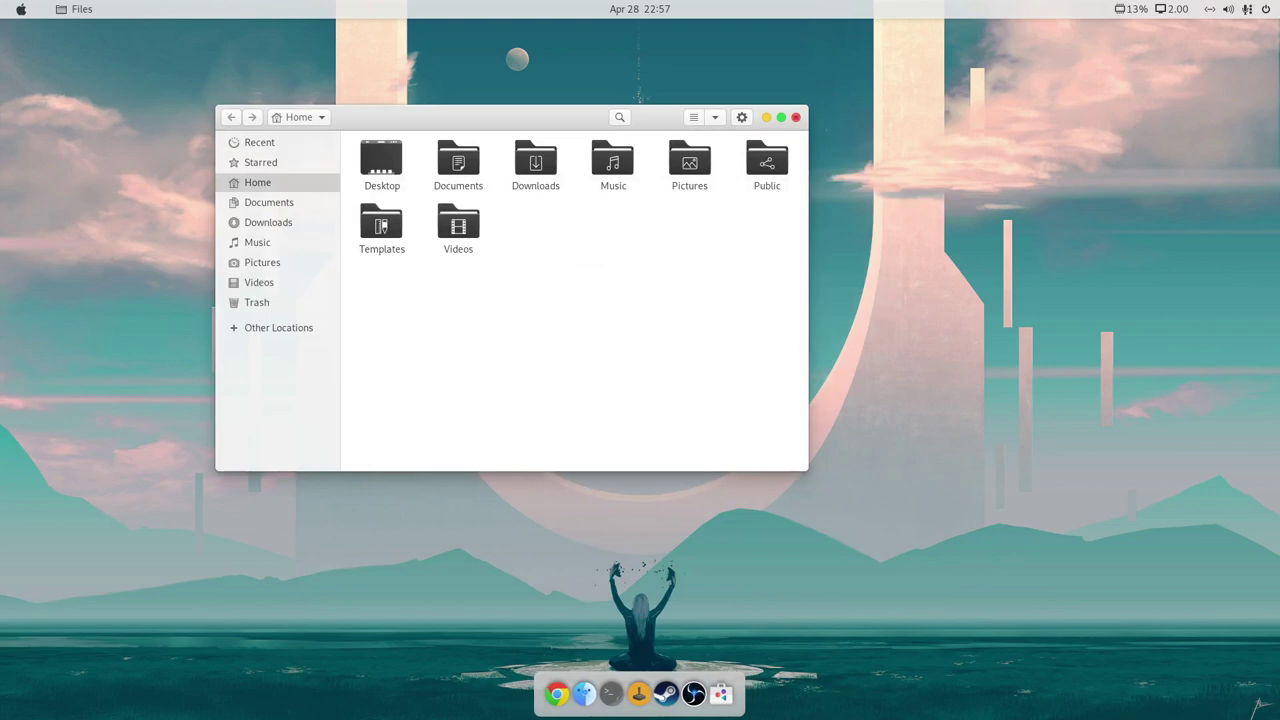
- Search the installed applications for "exte" and launch the Extensions application
{"action": "key", "text": "super"}
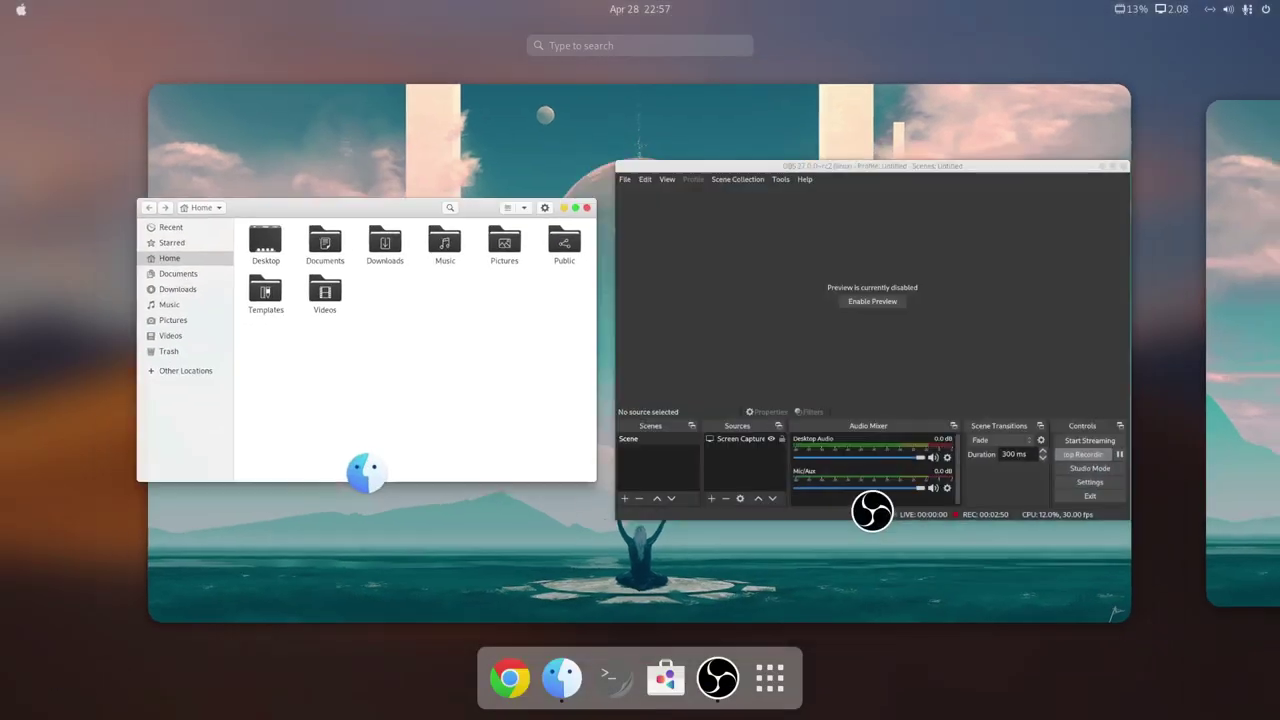
{"action": "type", "text": "exte"}
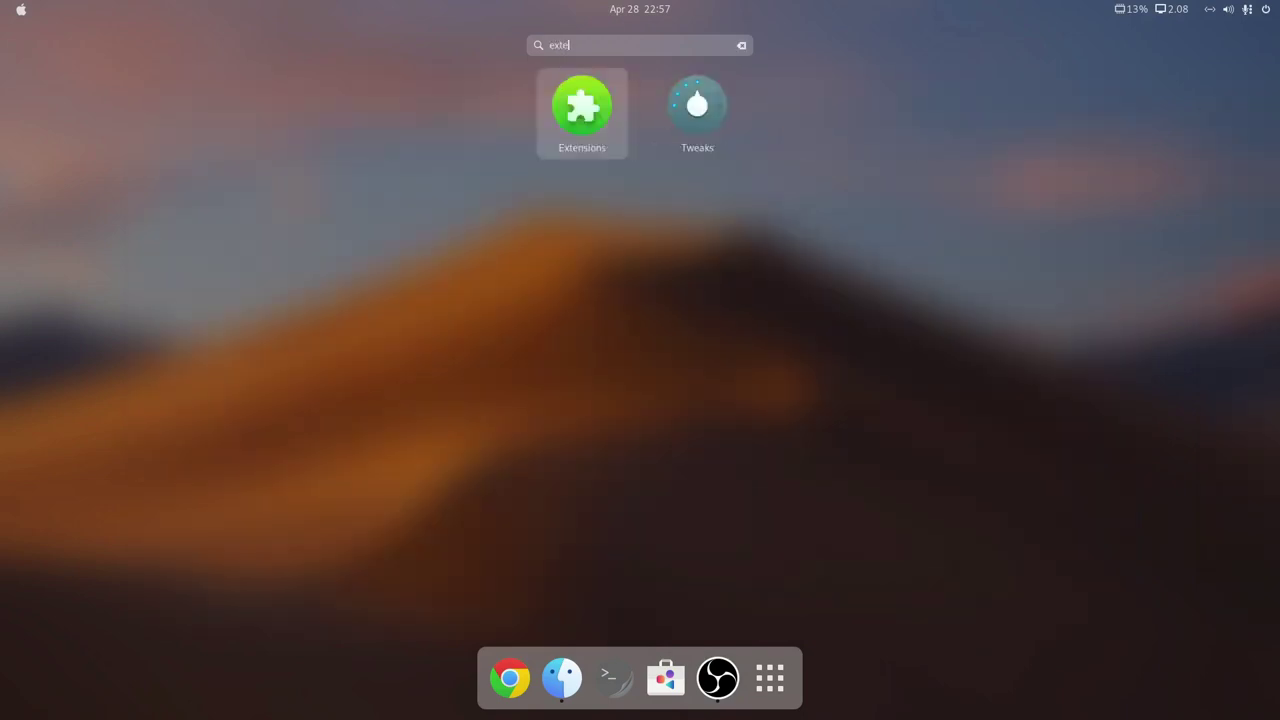
{"action": "type", "text": "ntyio"}
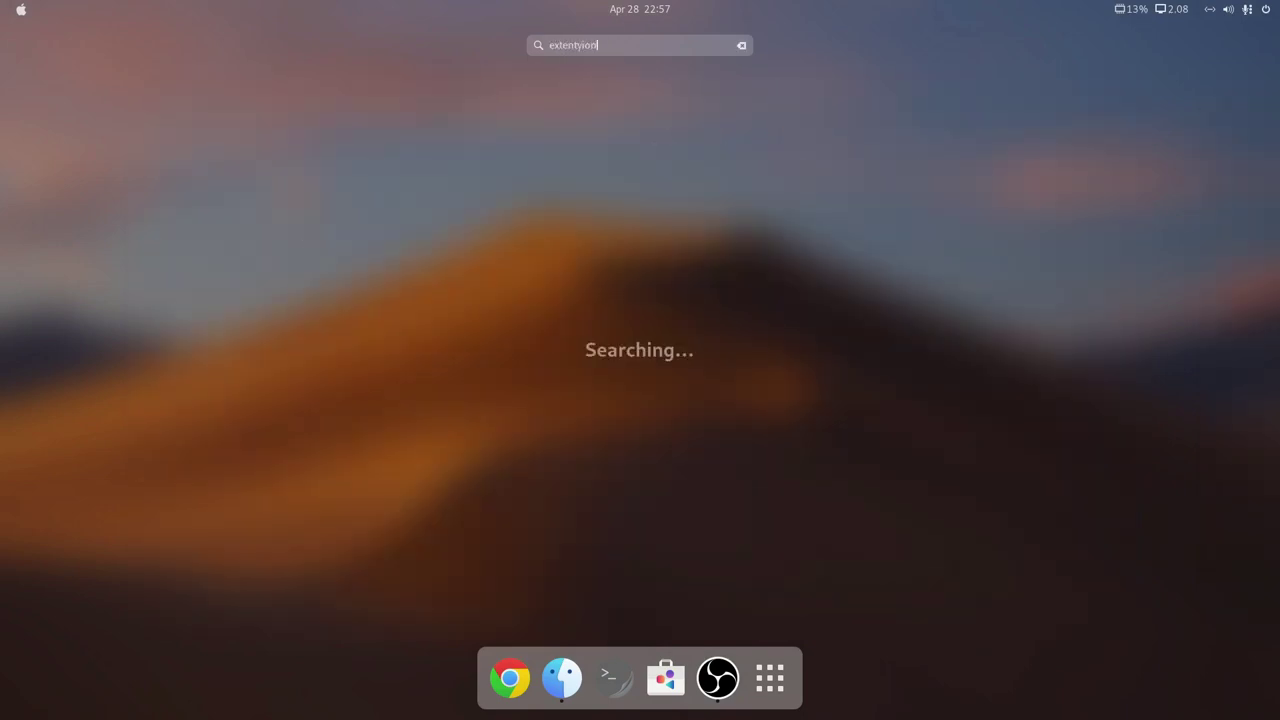
{"action": "type", "text": "n"}
{"action": "key", "text": "BackSpace"}
{"action": "key", "text": "BackSpace"}
{"action": "key", "text": "BackSpace"}
{"action": "key", "text": "BackSpace"}
{"action": "key", "text": "BackSpace"}
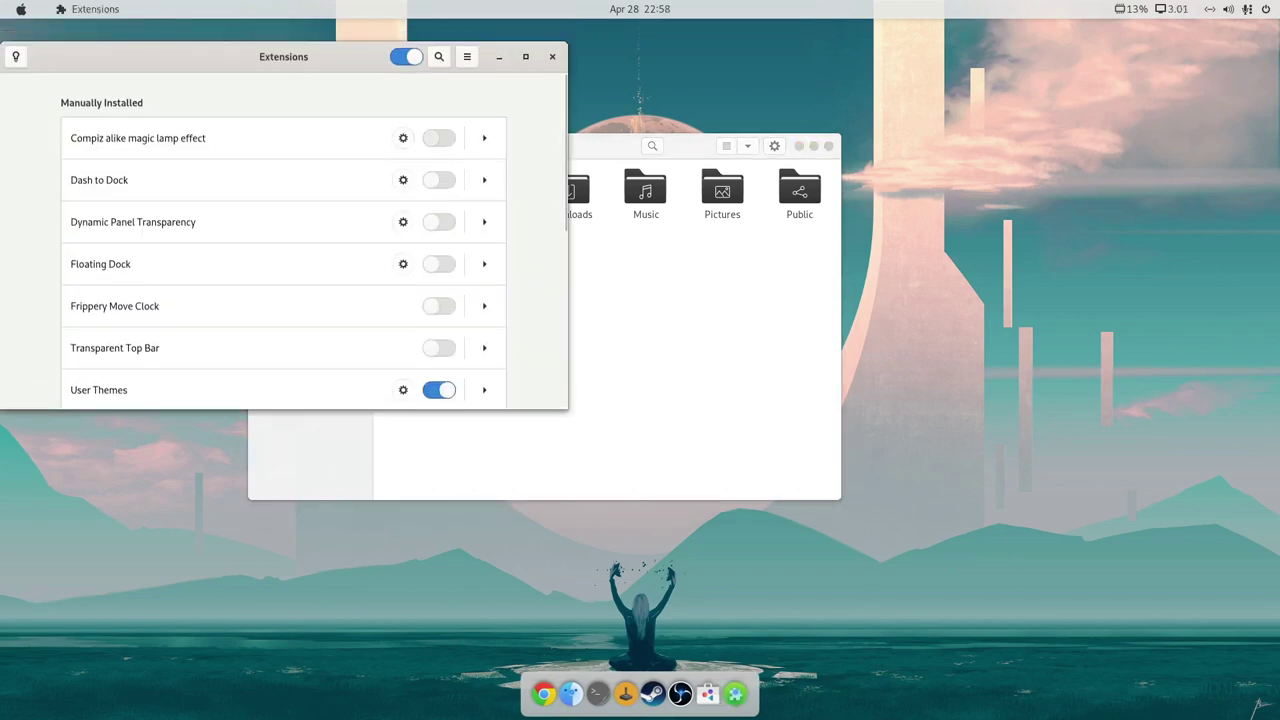
- Enable the Compiz alike magic lamp effect extension, and minimize and restore the Files window to test it
{"action": "key", "text": "space"}
{"action": "key", "text": "alt+Tab"}
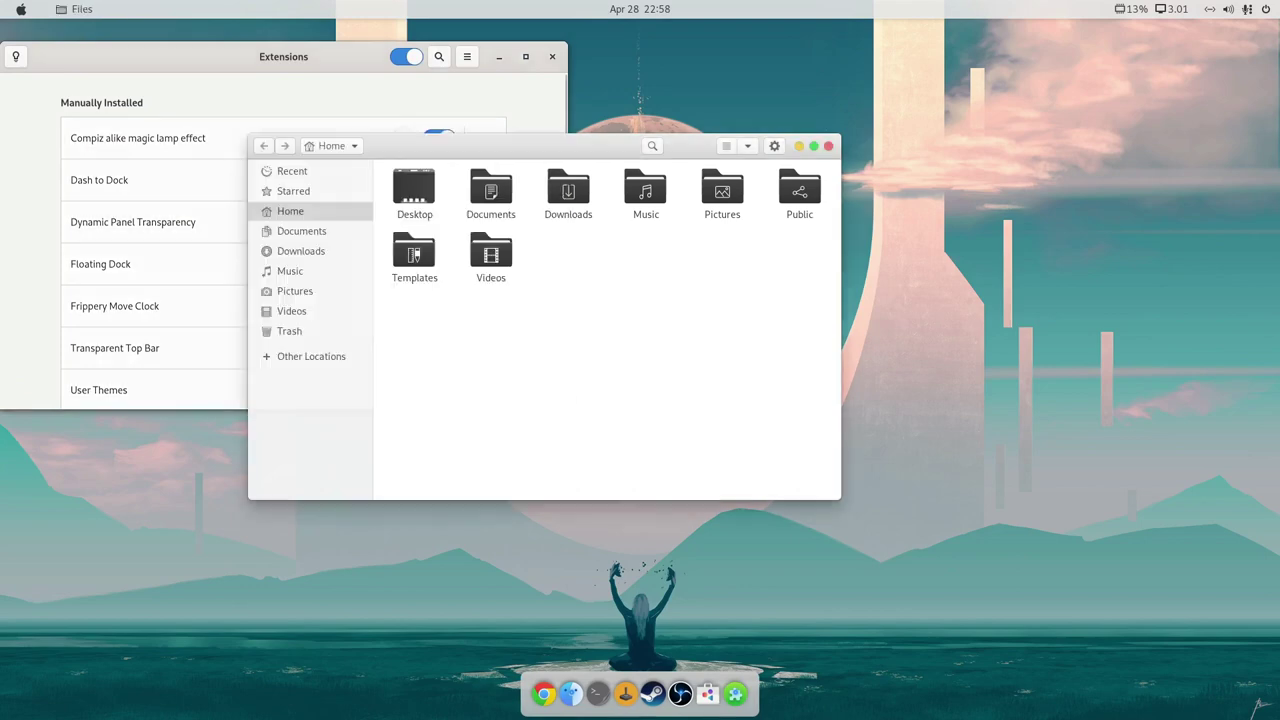
{"action": "key", "text": "super+h"}
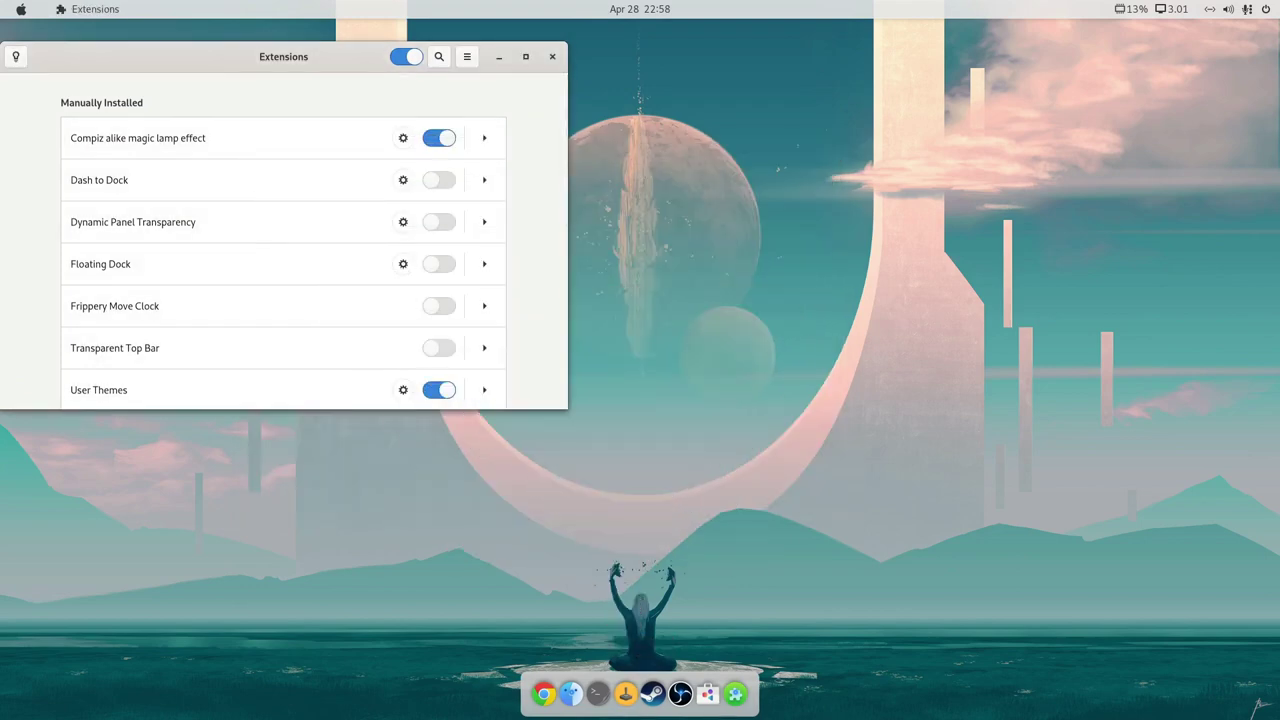
{"action": "left_click", "coordinate": [625, 690]}
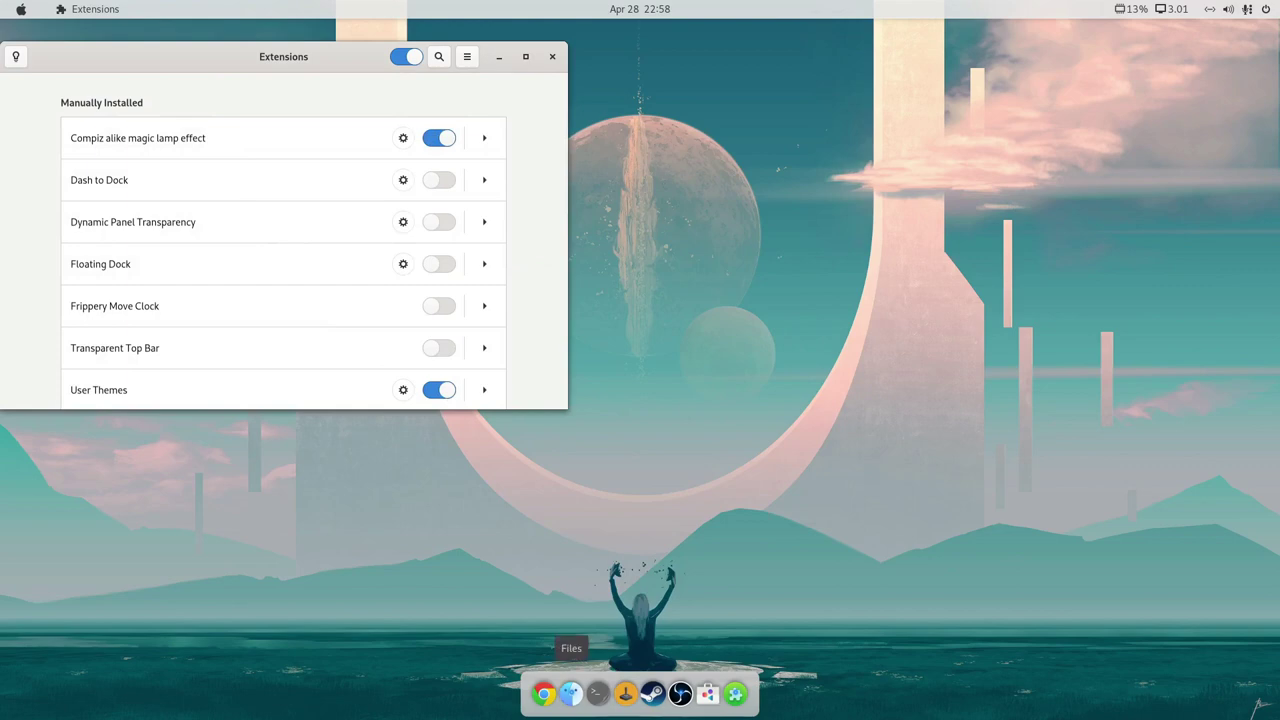
{"action": "left_click", "coordinate": [571, 693]}
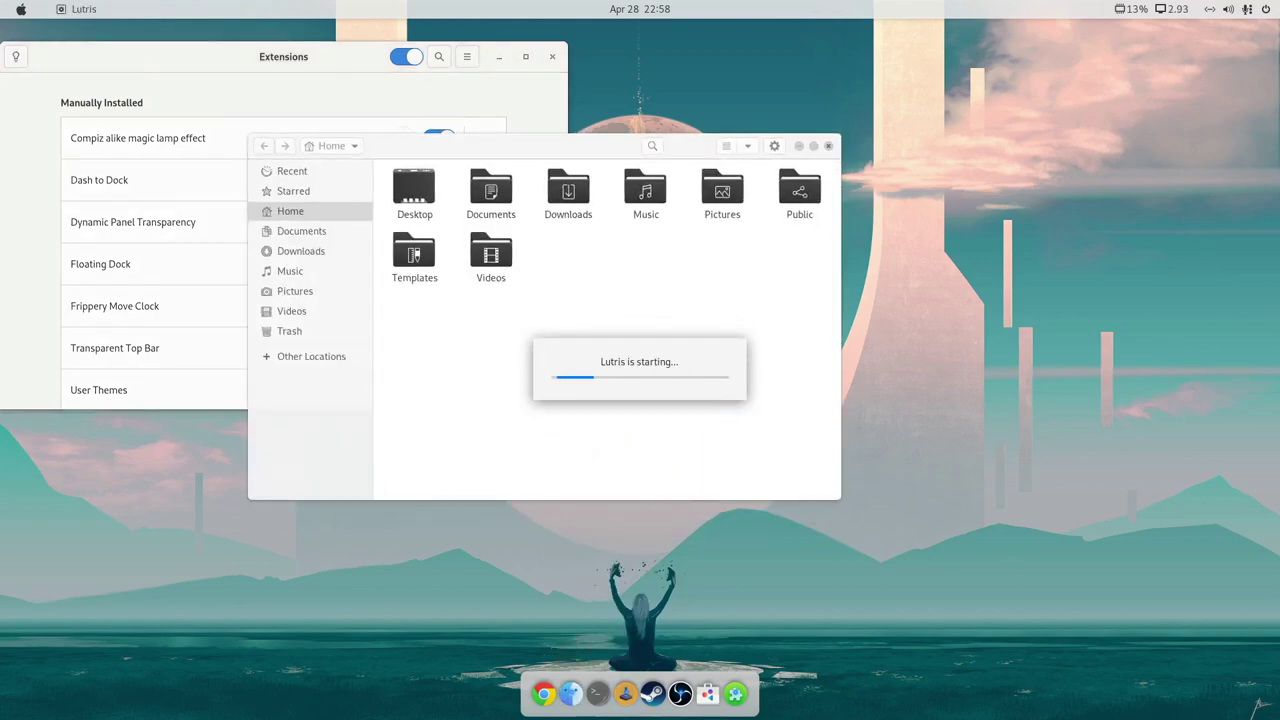
- Enable the Dynamic Panel Transparency and Frippery Move Clock extensions and close the Files, Extensions and Lutris windows
{"action": "key", "text": "ctrl+w"}
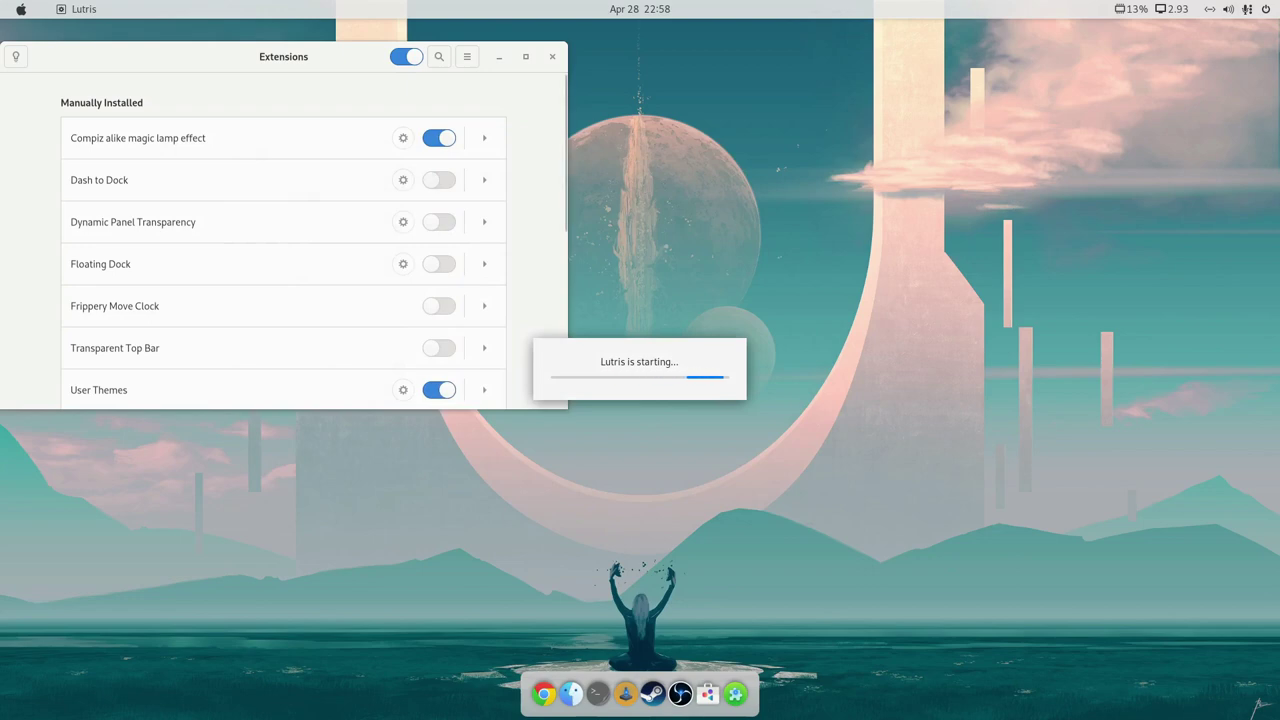
{"action": "key", "text": "space"}
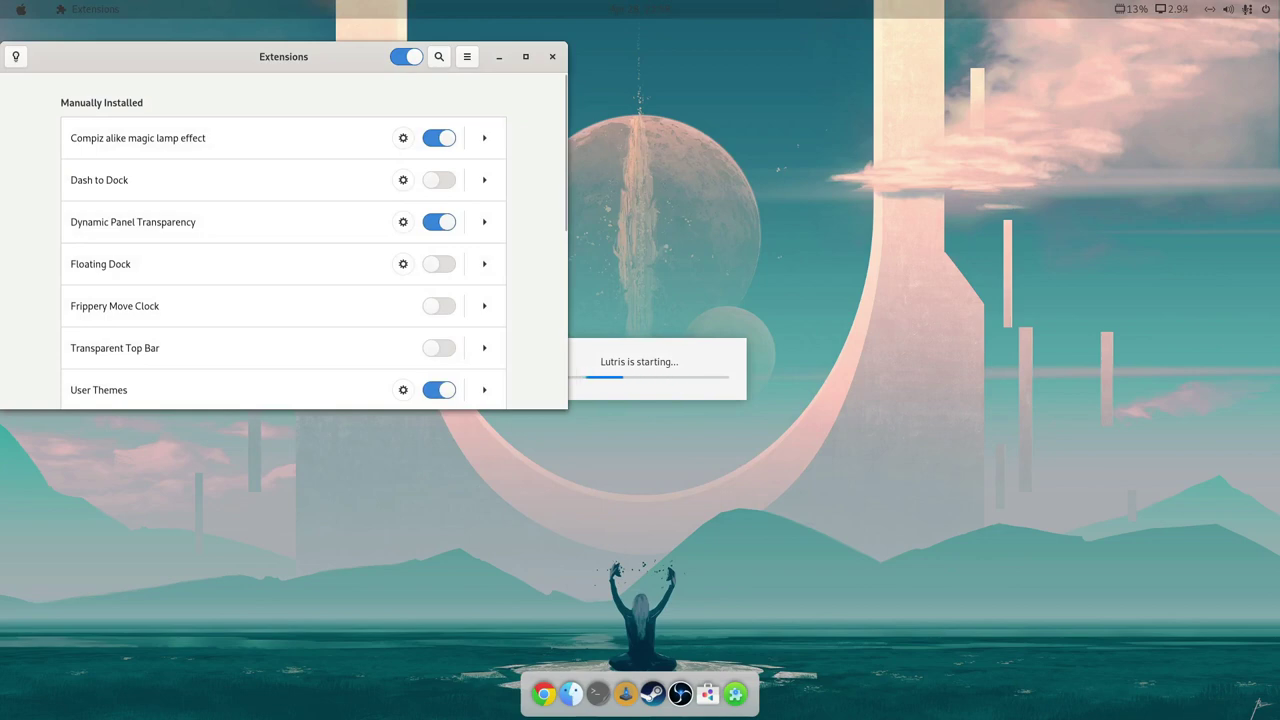
{"action": "left_click", "coordinate": [438, 306]}
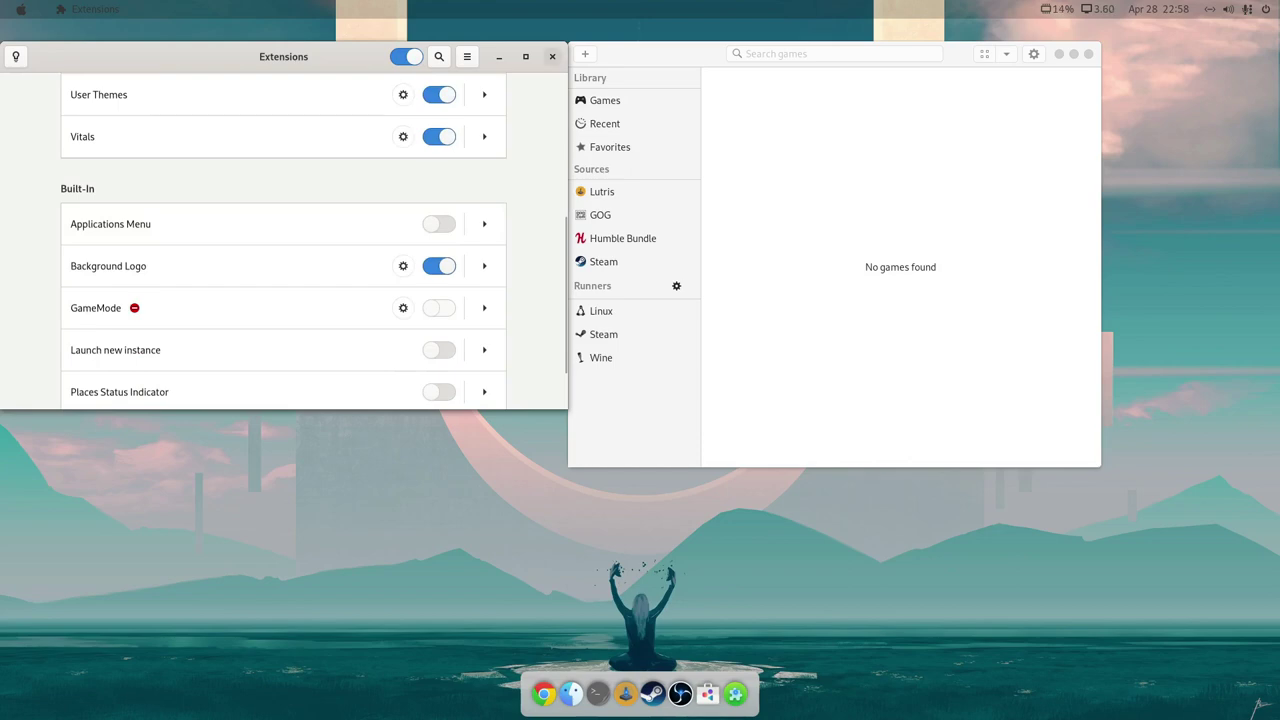
{"action": "left_click", "coordinate": [552, 56]}
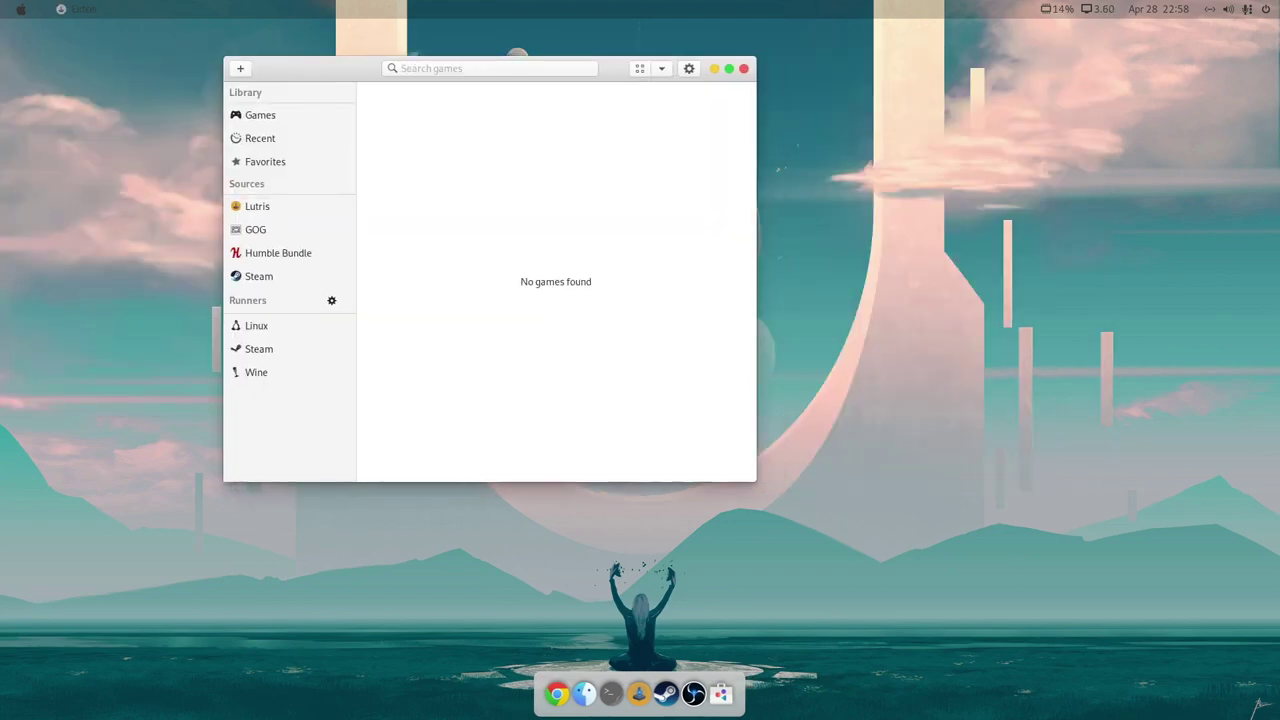
{"action": "key", "text": "ctrl+q"}
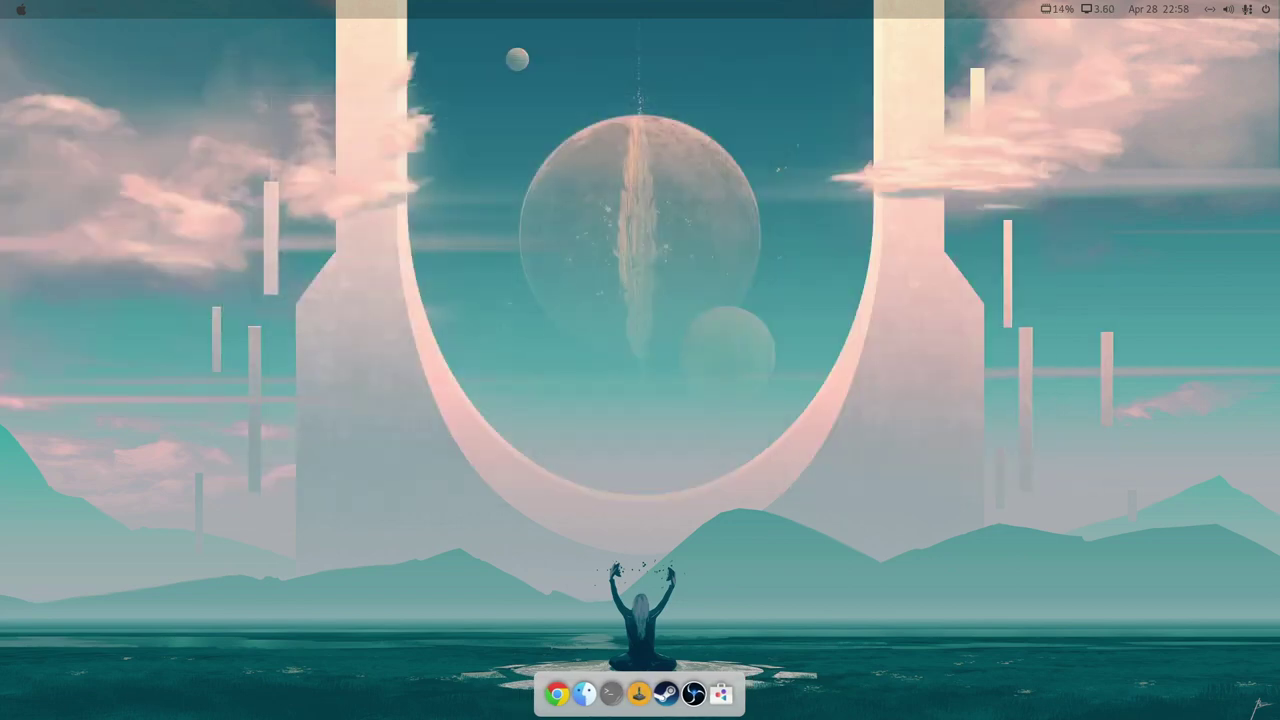
- Open the Files window from the dock, and minimize and restore it to examine the magic lamp effect
{"action": "left_click", "coordinate": [584, 692]}
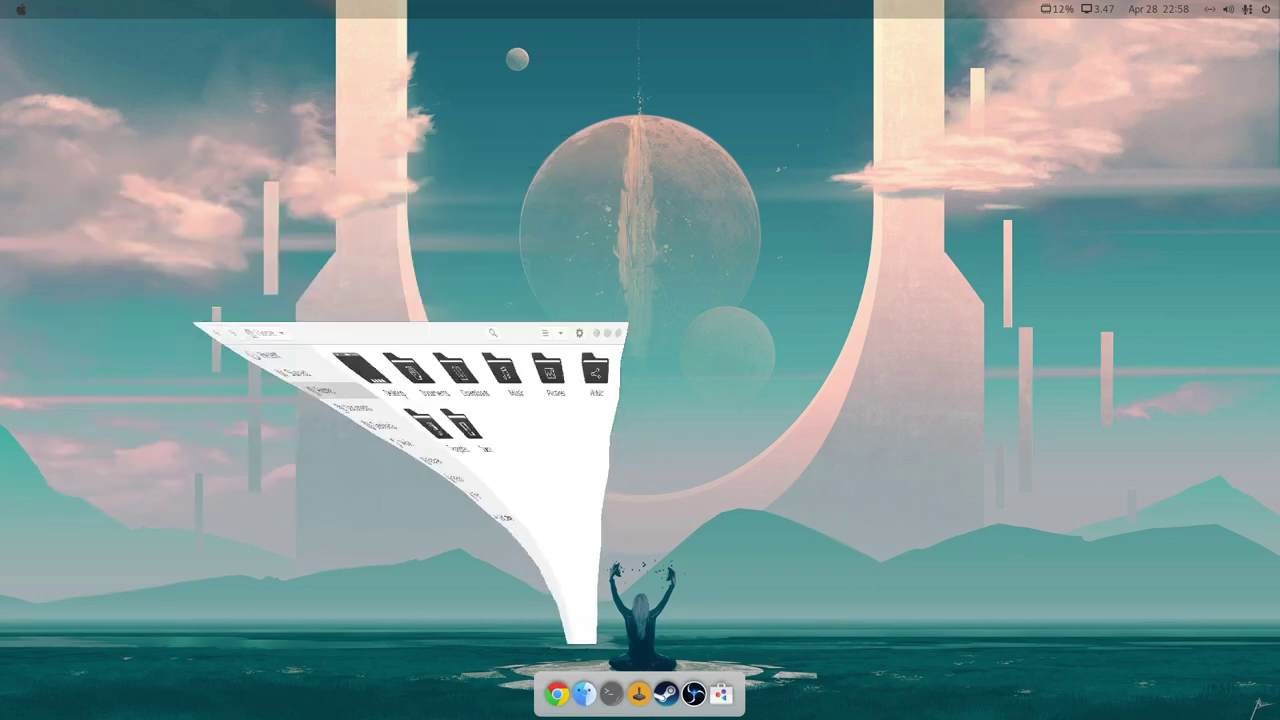
{"action": "left_click", "coordinate": [584, 692]}
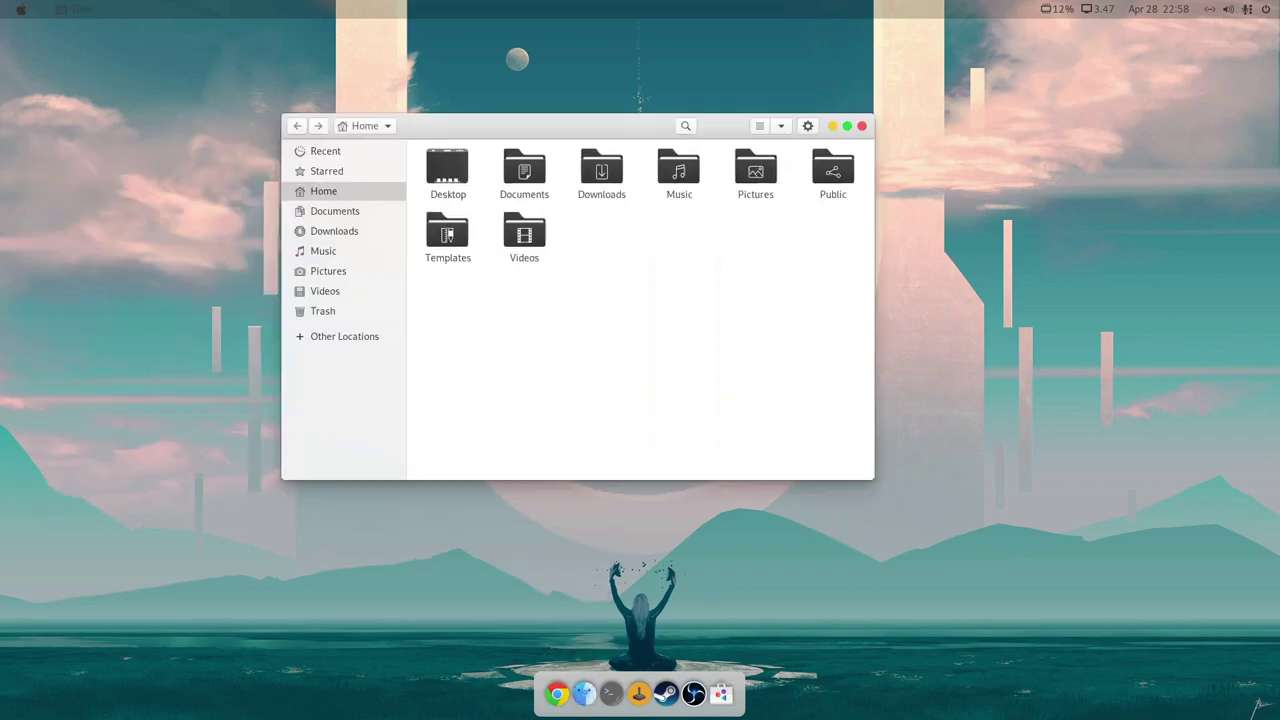
{"action": "left_click", "coordinate": [584, 692]}
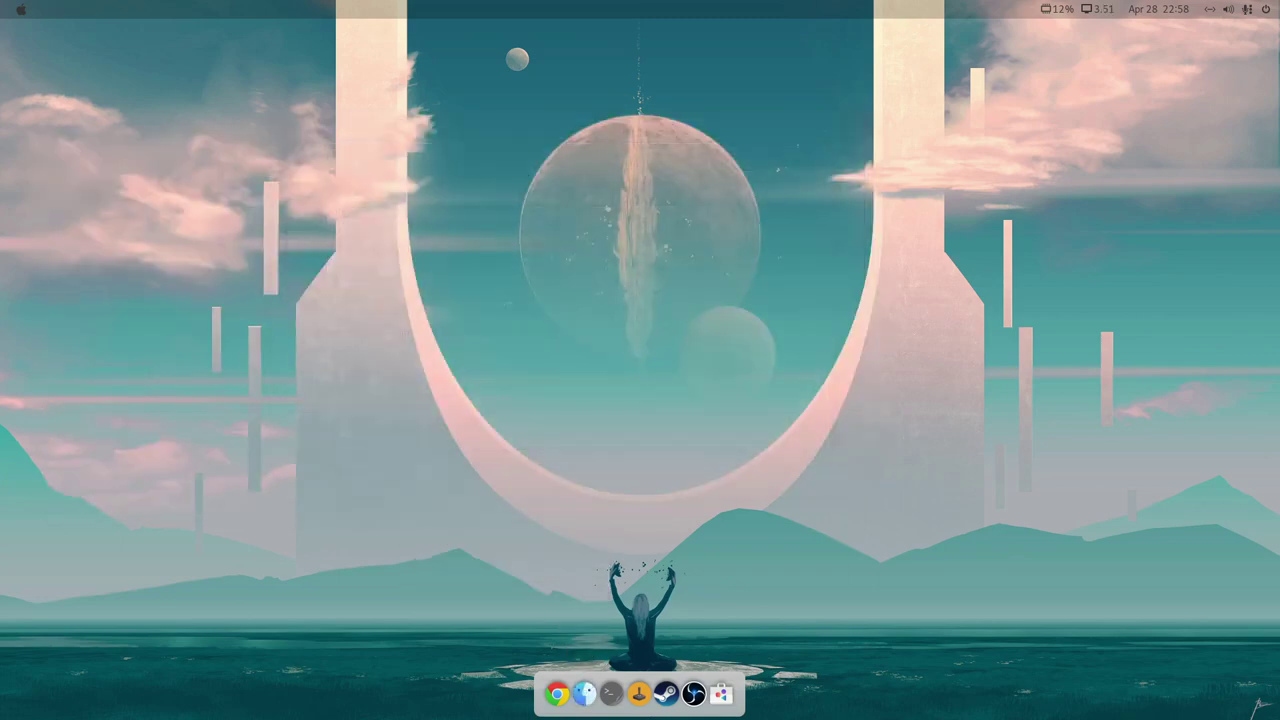